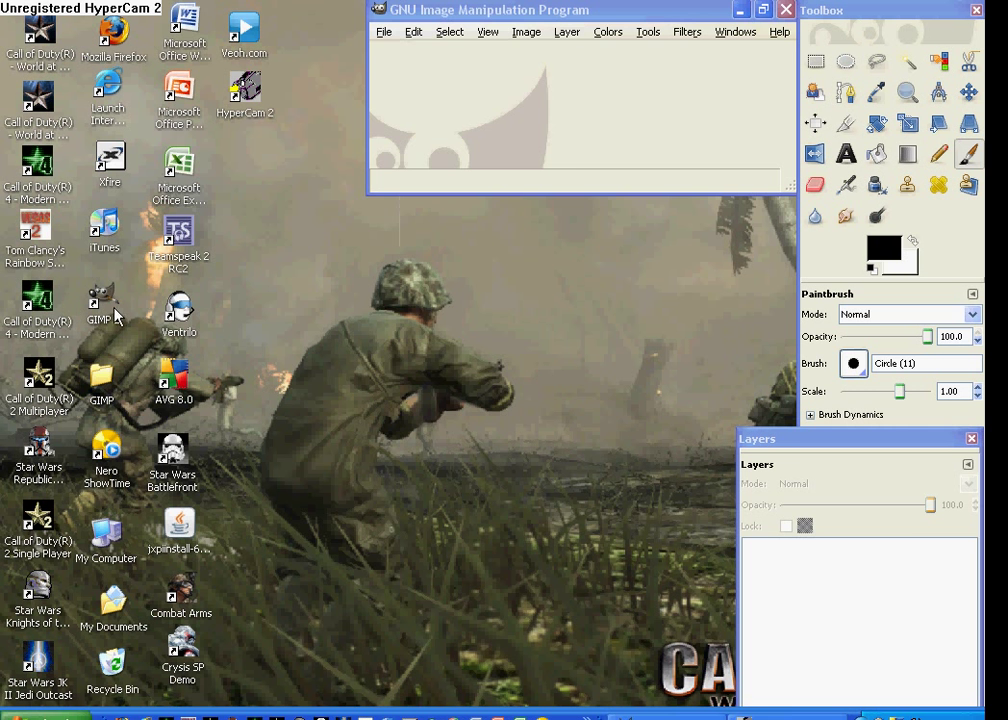
Step: Open sweeney_todd2.jpg from the GIMP folder and move its image window clear of the Toolbox
{"action": "left_click", "coordinate": [386, 38]}
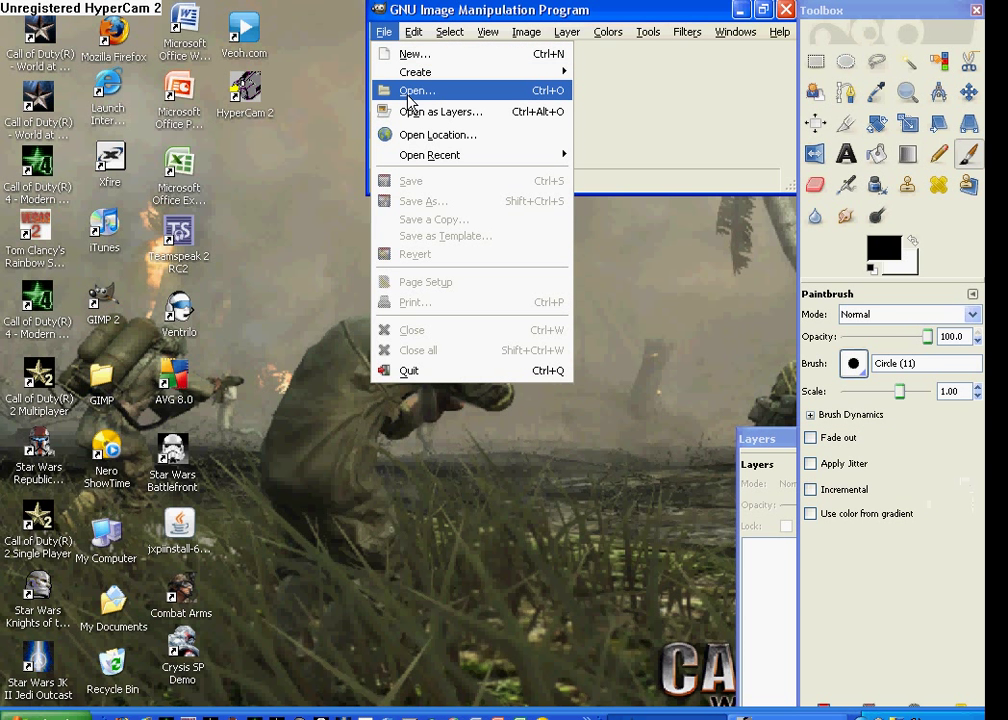
{"action": "left_click", "coordinate": [408, 92]}
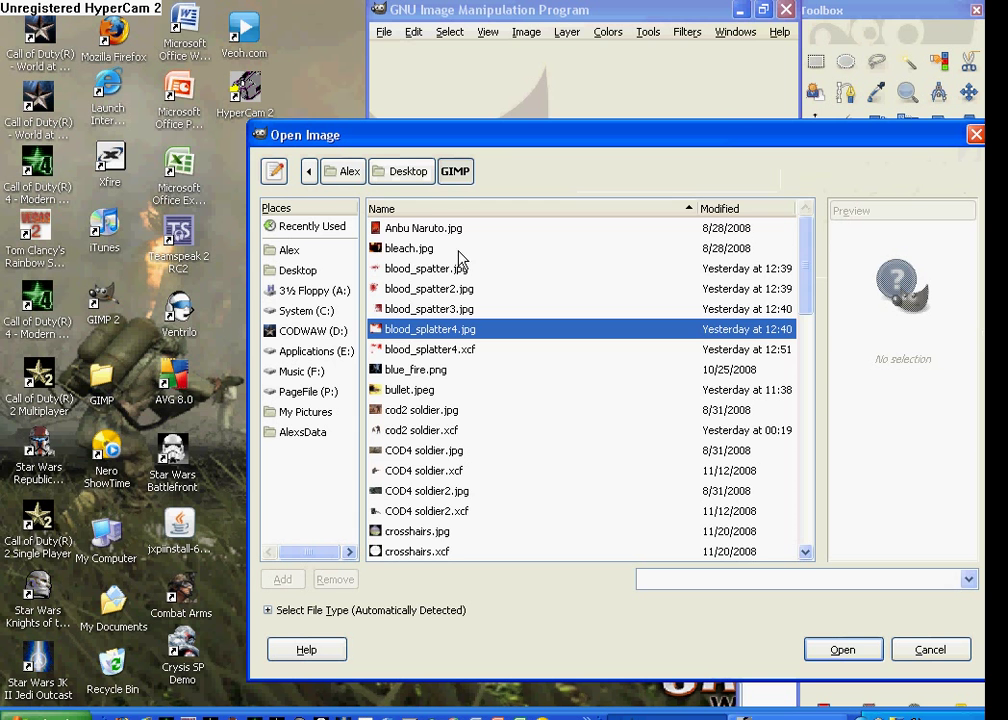
{"action": "left_click_drag", "start_coordinate": [806, 263], "coordinate": [806, 497]}
{"action": "left_click", "coordinate": [440, 490]}
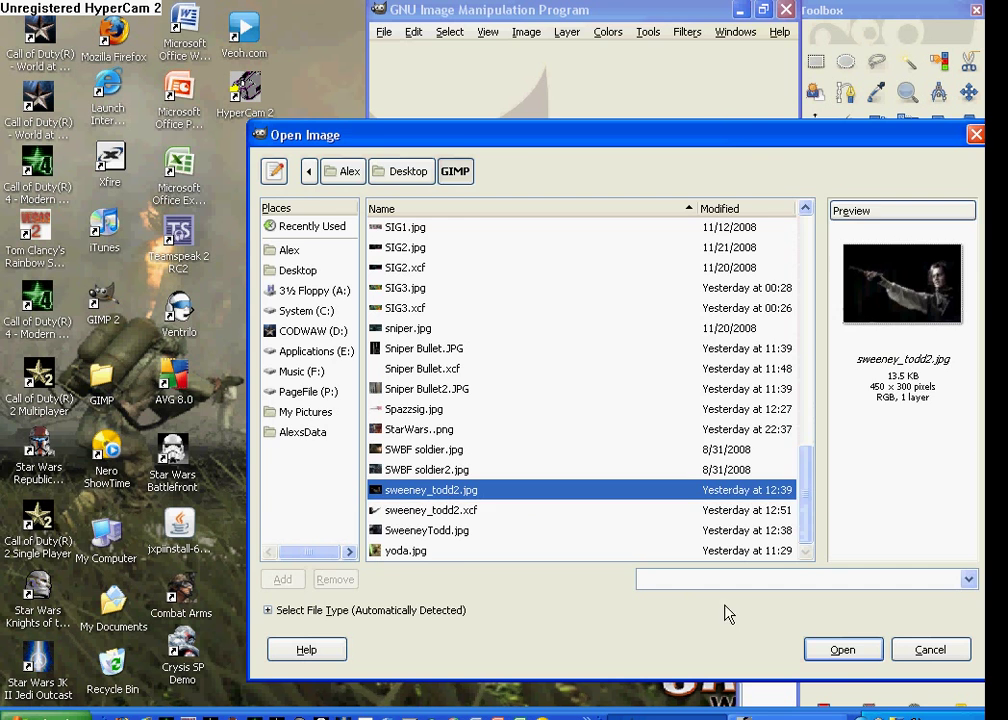
{"action": "left_click", "coordinate": [857, 655]}
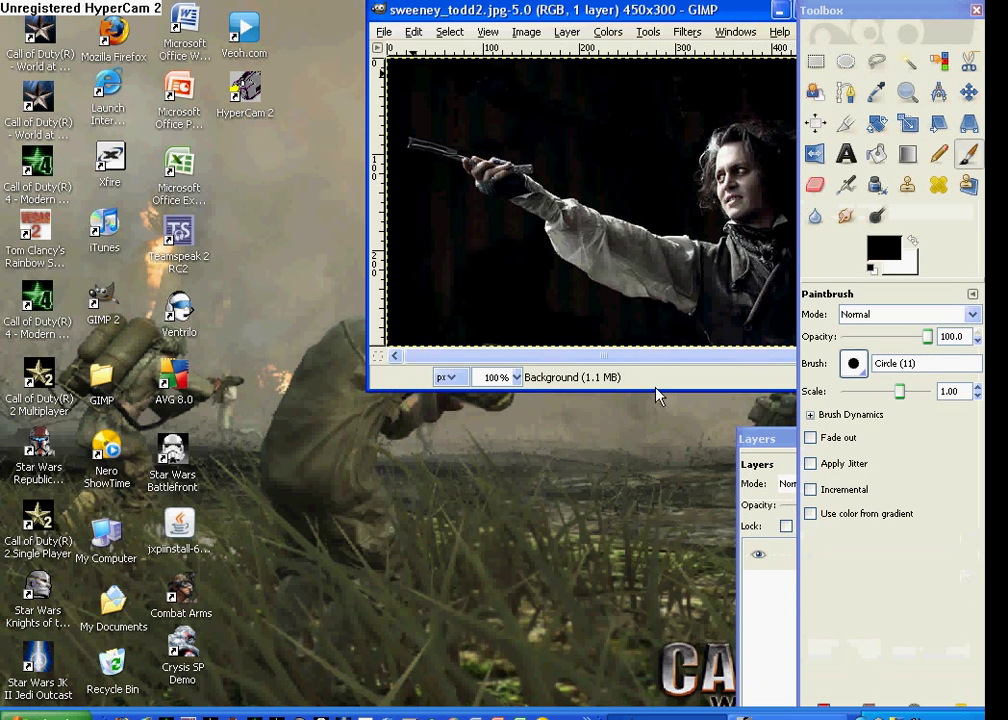
{"action": "left_click_drag", "start_coordinate": [697, 8], "coordinate": [642, 24]}
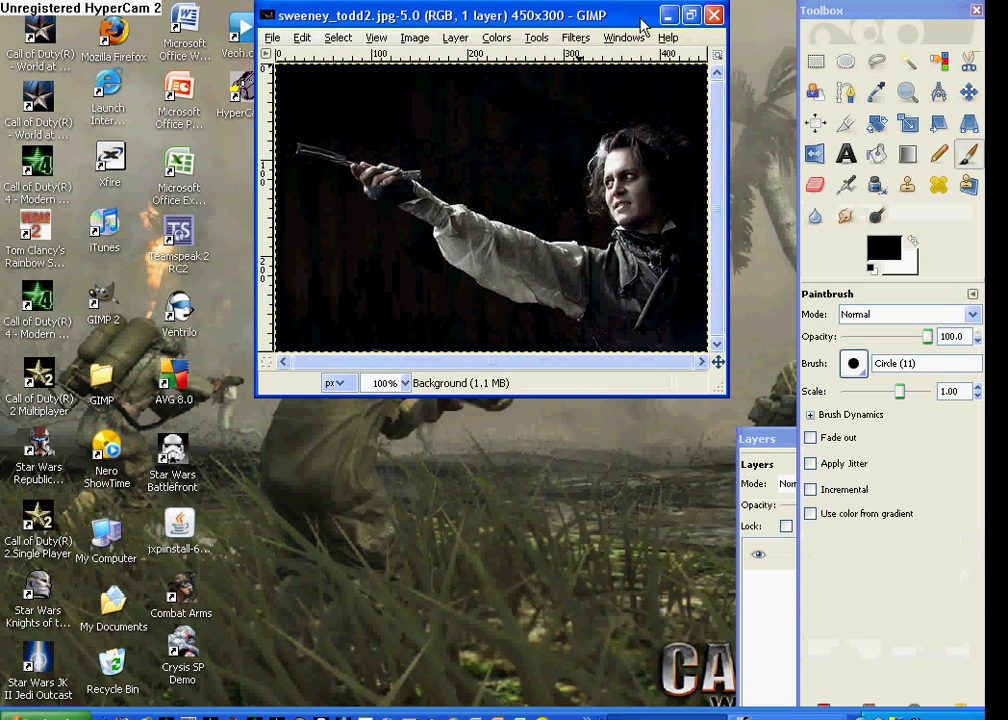
Step: Try outlining the man with a white (ffffff) Paintbrush stroke and undo the stroke
{"action": "left_click", "coordinate": [883, 247]}
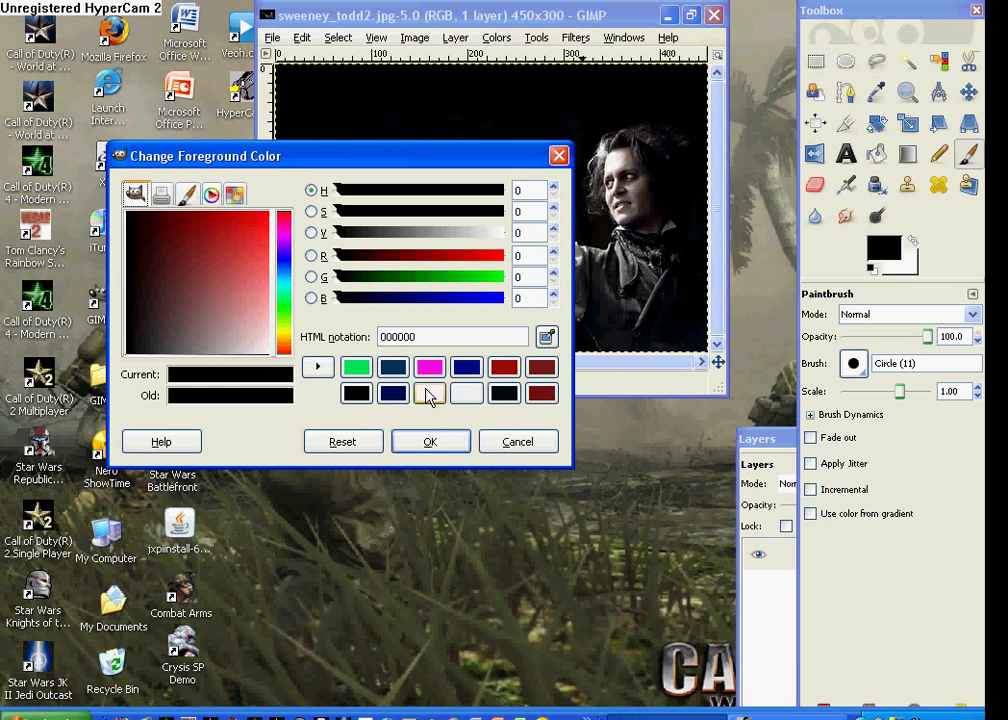
{"action": "left_click", "coordinate": [264, 354]}
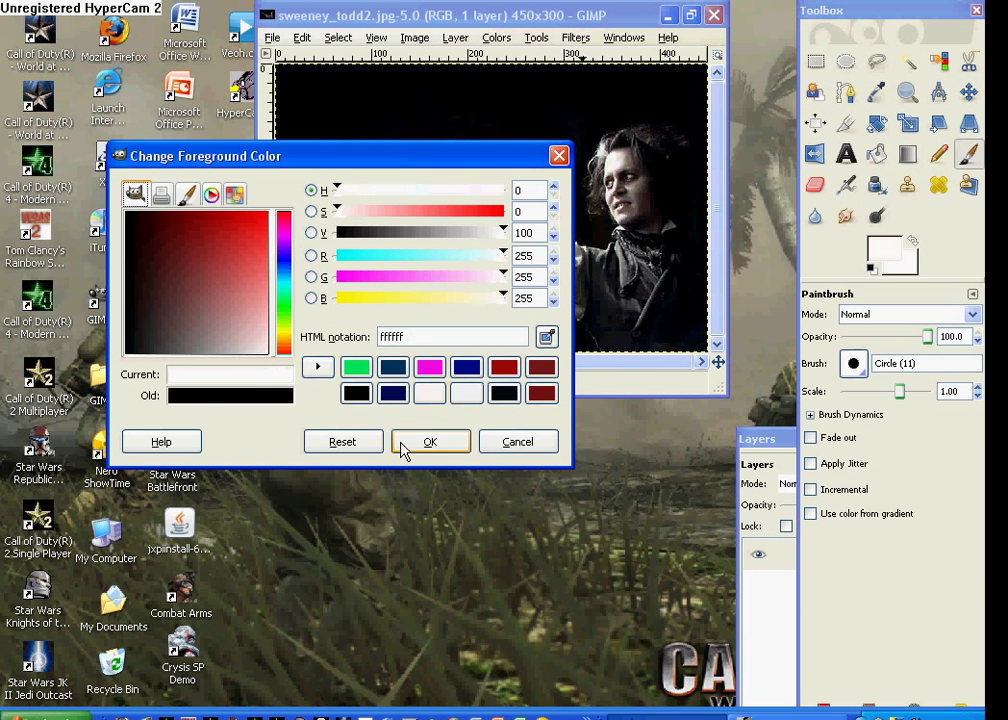
{"action": "left_click", "coordinate": [428, 442]}
{"action": "mouse_move", "coordinate": [698, 118]}
{"action": "left_mouse_down"}
{"action": "mouse_move", "coordinate": [671, 103]}
{"action": "mouse_move", "coordinate": [622, 110]}
{"action": "mouse_move", "coordinate": [509, 193]}
{"action": "mouse_move", "coordinate": [447, 148]}
{"action": "mouse_move", "coordinate": [352, 120]}
{"action": "mouse_move", "coordinate": [290, 124]}
{"action": "mouse_move", "coordinate": [279, 150]}
{"action": "mouse_move", "coordinate": [306, 218]}
{"action": "mouse_move", "coordinate": [474, 316]}
{"action": "mouse_move", "coordinate": [589, 363]}
{"action": "left_mouse_up"}
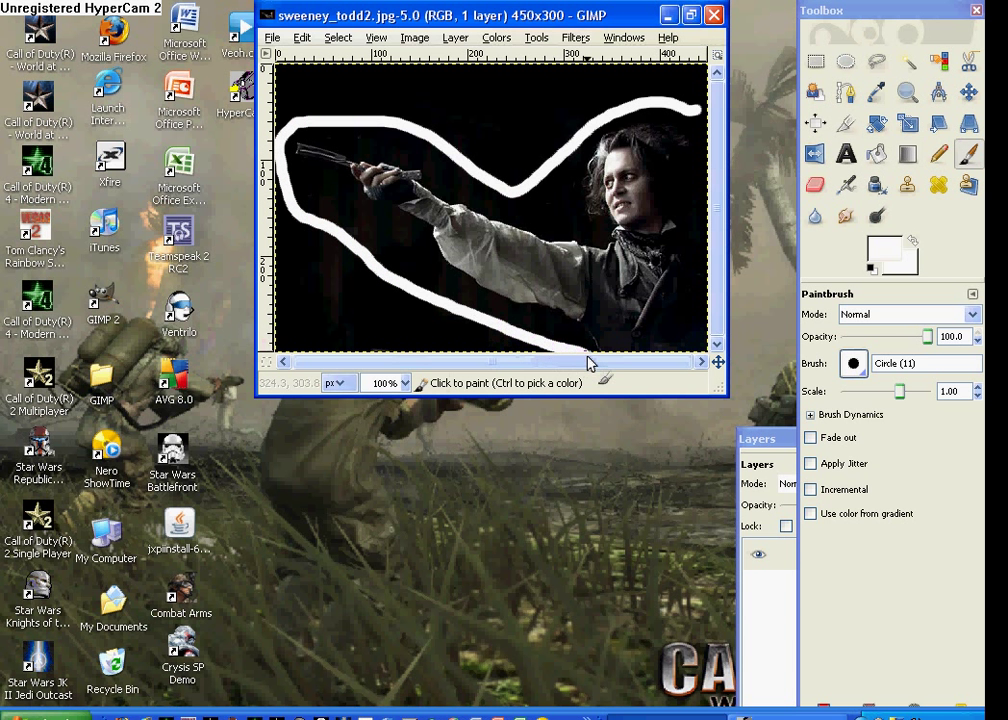
{"action": "left_click", "coordinate": [302, 37]}
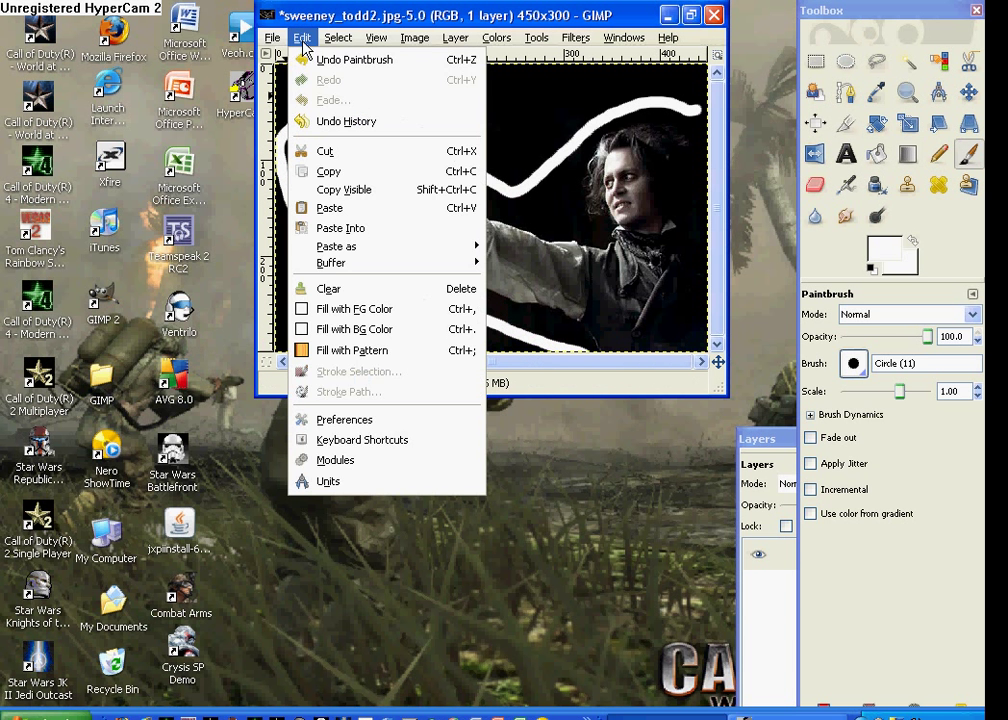
{"action": "left_click", "coordinate": [315, 62]}
Step: Switch to the Eraser and add an alpha channel to the layer of sweeney_todd2.jpg
{"action": "key", "text": "shift+e"}
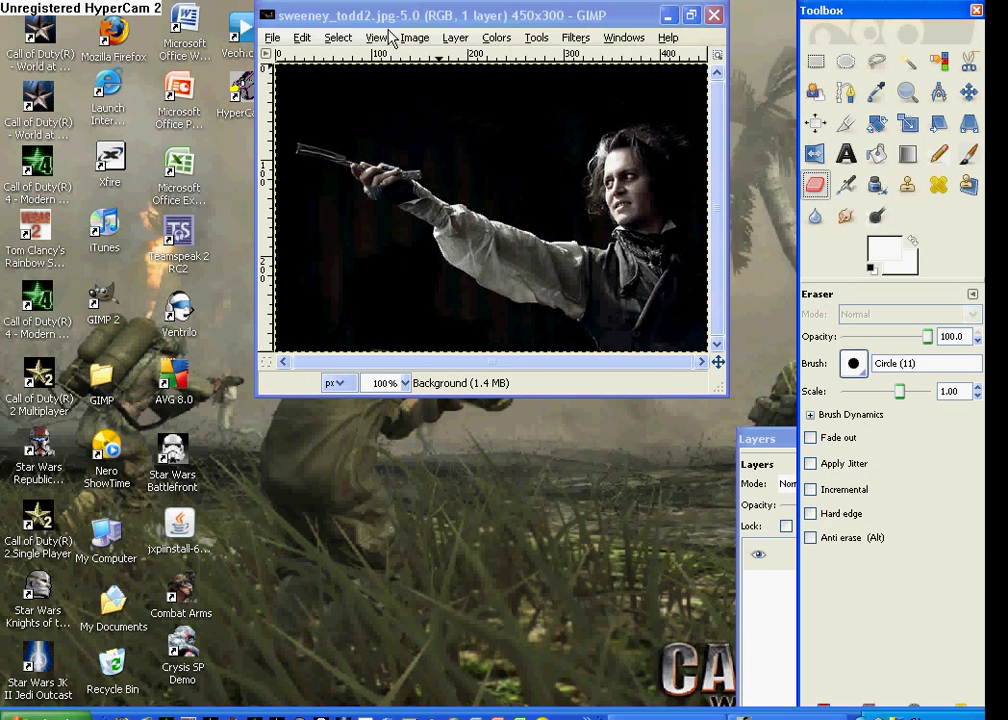
{"action": "left_click", "coordinate": [457, 39]}
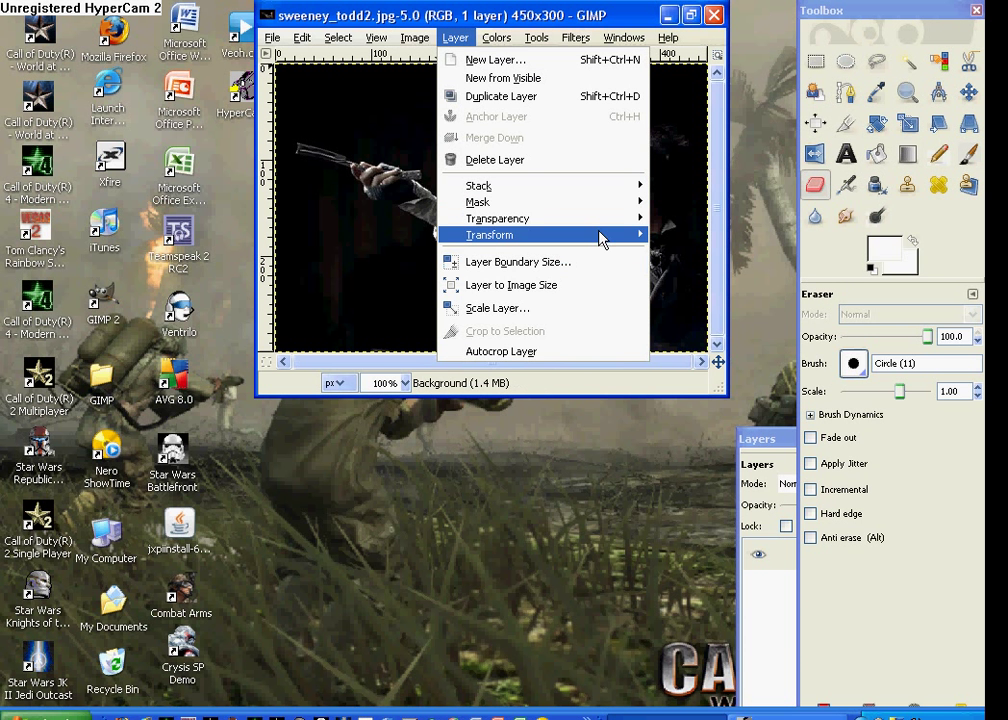
{"action": "mouse_move", "coordinate": [603, 226]}
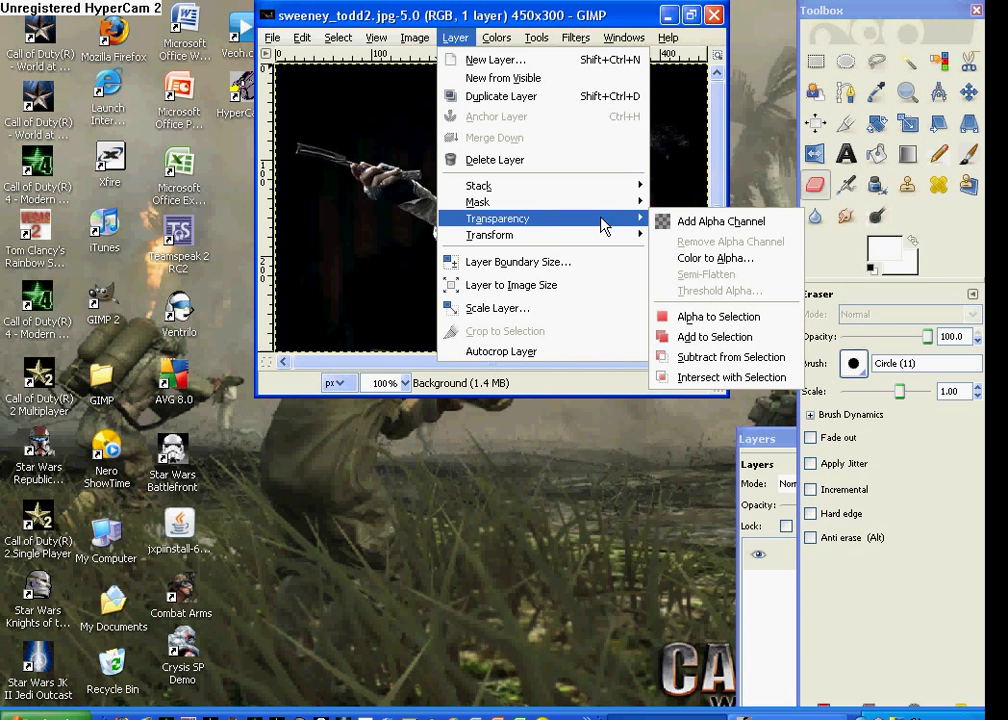
{"action": "left_click", "coordinate": [746, 226]}
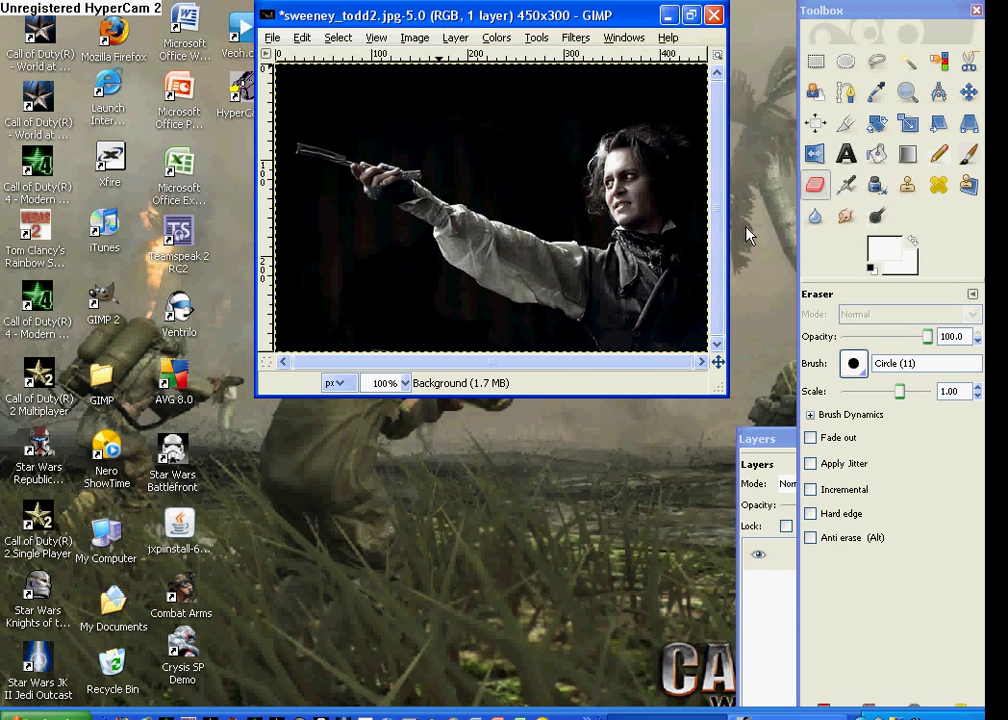
Step: Set the Eraser brush to Circle (19) and roughly erase the black background around the man and his outstretched arm
{"action": "left_click", "coordinate": [853, 364]}
{"action": "left_click", "coordinate": [786, 444]}
{"action": "left_click", "coordinate": [790, 455]}
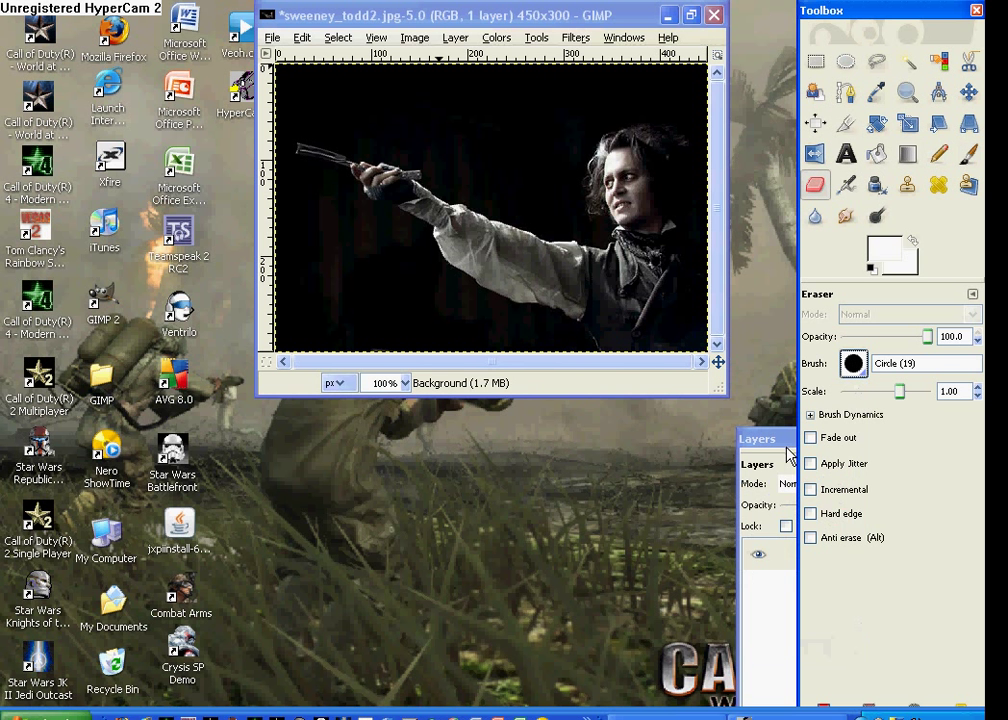
{"action": "mouse_move", "coordinate": [410, 327]}
{"action": "left_mouse_down"}
{"action": "mouse_move", "coordinate": [329, 300]}
{"action": "mouse_move", "coordinate": [421, 333]}
{"action": "mouse_move", "coordinate": [326, 262]}
{"action": "mouse_move", "coordinate": [564, 361]}
{"action": "mouse_move", "coordinate": [320, 300]}
{"action": "mouse_move", "coordinate": [399, 345]}
{"action": "mouse_move", "coordinate": [337, 346]}
{"action": "mouse_move", "coordinate": [566, 334]}
{"action": "mouse_move", "coordinate": [440, 285]}
{"action": "mouse_move", "coordinate": [408, 233]}
{"action": "mouse_move", "coordinate": [347, 203]}
{"action": "left_mouse_up"}
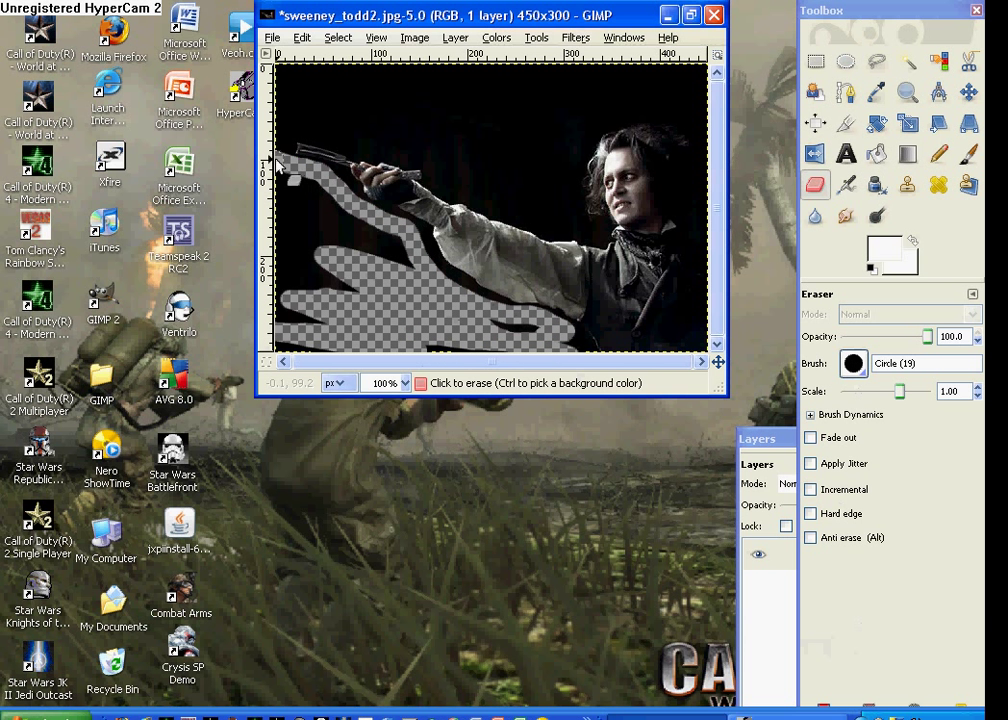
{"action": "mouse_move", "coordinate": [276, 164]}
{"action": "left_mouse_down"}
{"action": "mouse_move", "coordinate": [285, 132]}
{"action": "mouse_move", "coordinate": [303, 122]}
{"action": "mouse_move", "coordinate": [440, 163]}
{"action": "mouse_move", "coordinate": [450, 189]}
{"action": "mouse_move", "coordinate": [583, 230]}
{"action": "mouse_move", "coordinate": [571, 218]}
{"action": "mouse_move", "coordinate": [589, 132]}
{"action": "mouse_move", "coordinate": [627, 114]}
{"action": "mouse_move", "coordinate": [701, 118]}
{"action": "mouse_move", "coordinate": [710, 83]}
{"action": "mouse_move", "coordinate": [302, 73]}
{"action": "left_mouse_up"}
{"action": "mouse_move", "coordinate": [759, 76]}
{"action": "left_mouse_down"}
{"action": "mouse_move", "coordinate": [376, 117]}
{"action": "mouse_move", "coordinate": [375, 64]}
{"action": "left_mouse_up"}
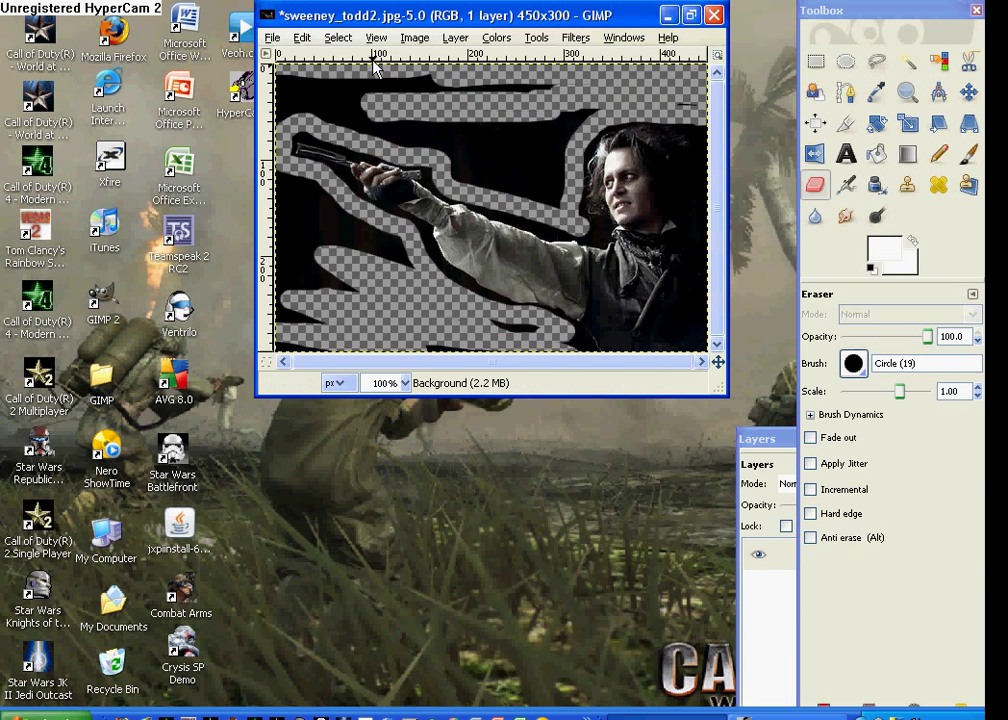
{"action": "left_click", "coordinate": [271, 37]}
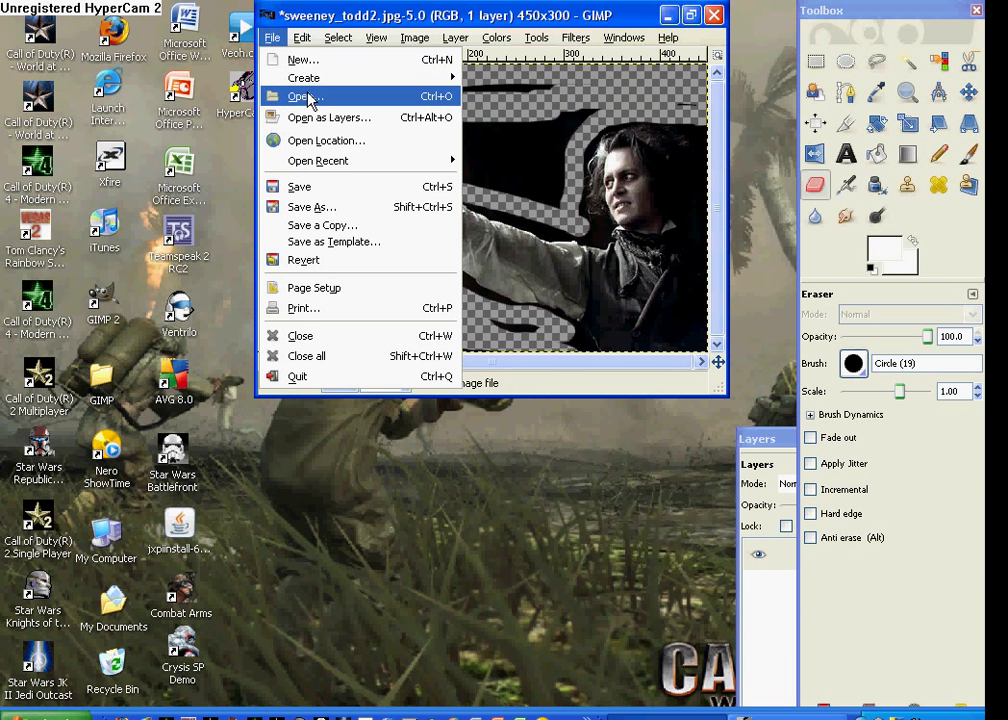
{"action": "left_click", "coordinate": [305, 96]}
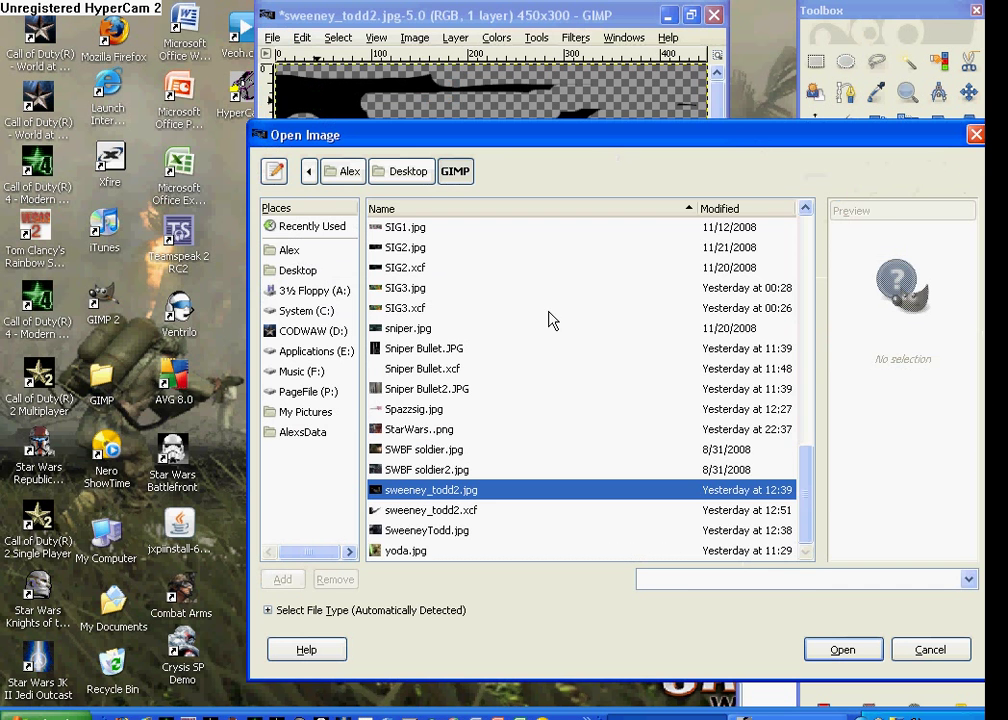
{"action": "left_click", "coordinate": [440, 512]}
{"action": "left_click", "coordinate": [972, 136]}
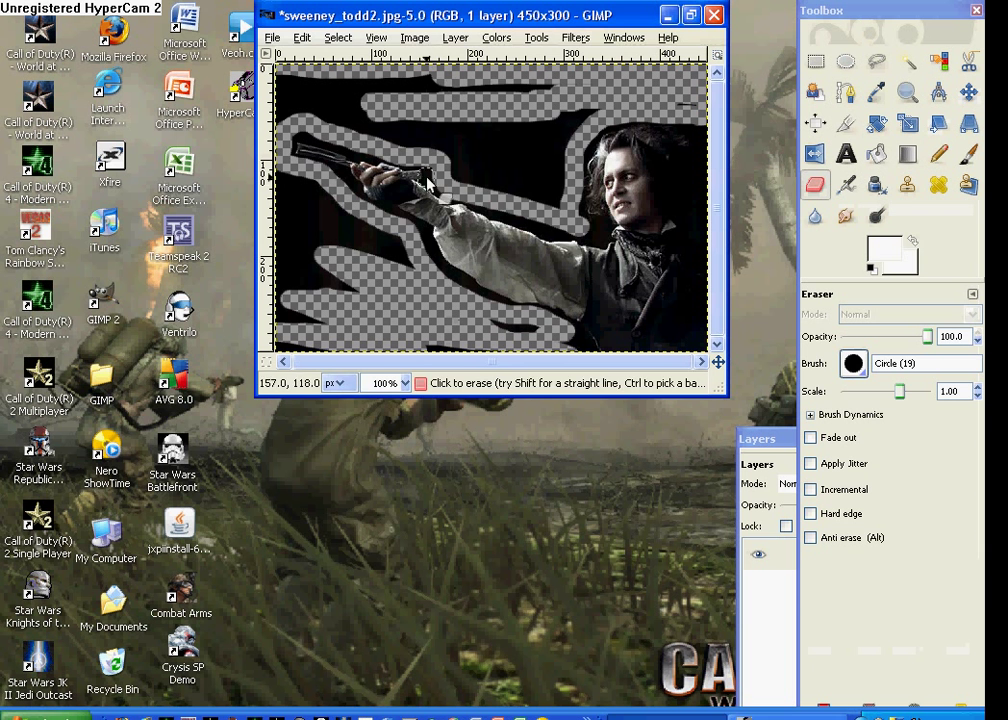
Step: Try flipping the whole image vertically and undo the flip
{"action": "left_click", "coordinate": [418, 38]}
{"action": "mouse_move", "coordinate": [450, 96]}
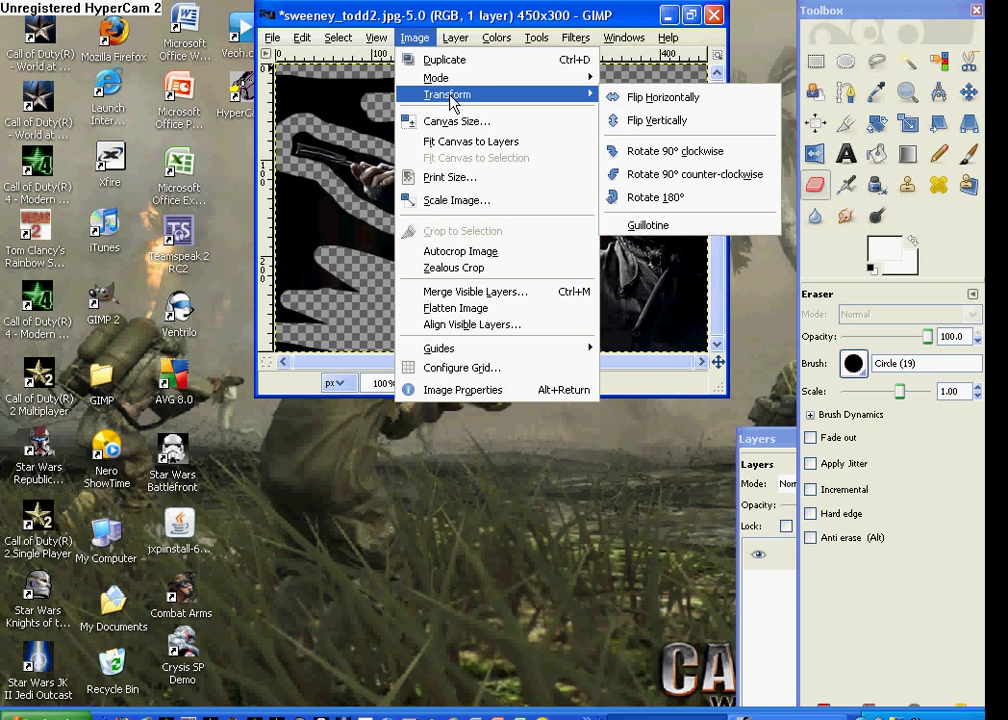
{"action": "left_click", "coordinate": [657, 120]}
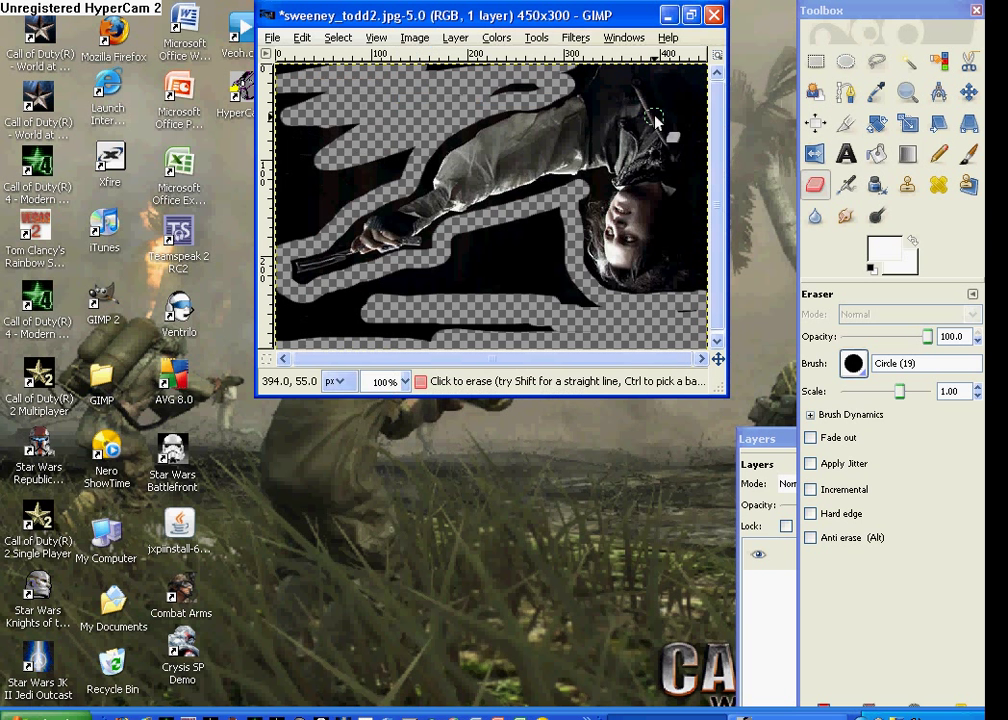
{"action": "left_click", "coordinate": [302, 39]}
{"action": "left_click", "coordinate": [347, 59]}
Step: Flip the whole image horizontally
{"action": "left_click", "coordinate": [415, 38]}
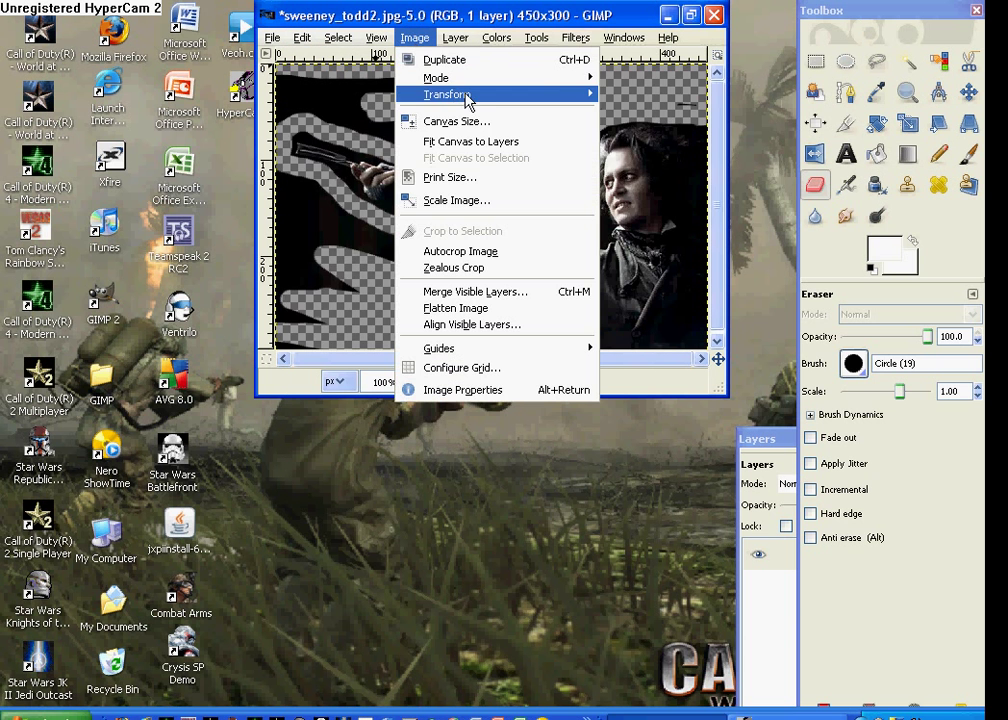
{"action": "mouse_move", "coordinate": [466, 96]}
{"action": "left_click", "coordinate": [640, 97]}
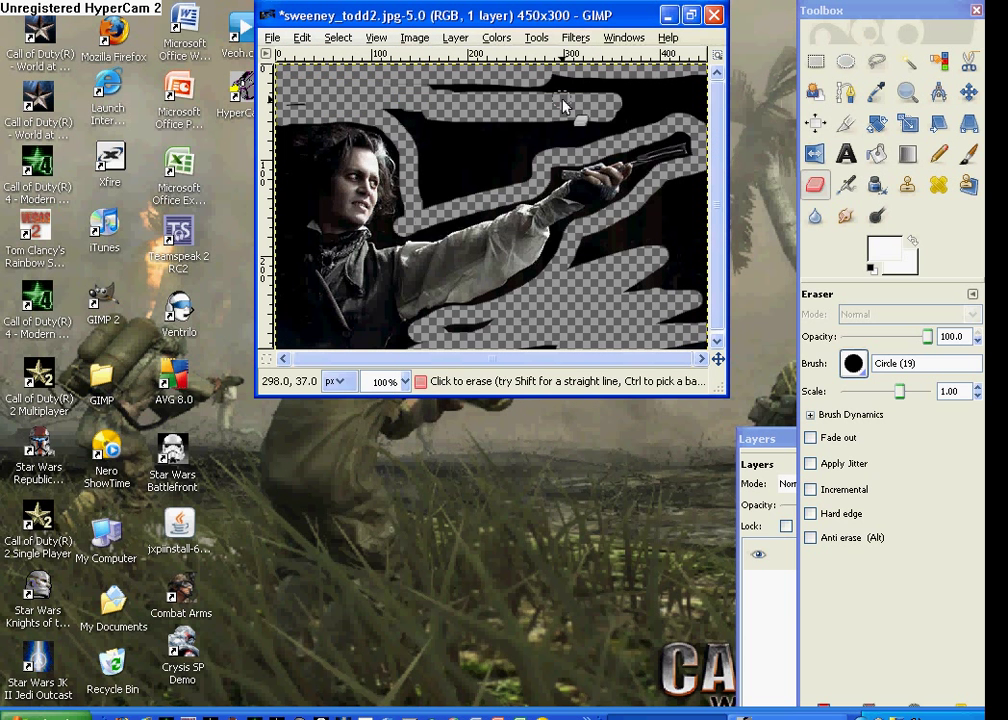
Step: Open the prepared cutout sweeney_todd2.xcf and close sweeney_todd2.jpg without saving its changes
{"action": "left_click", "coordinate": [272, 37]}
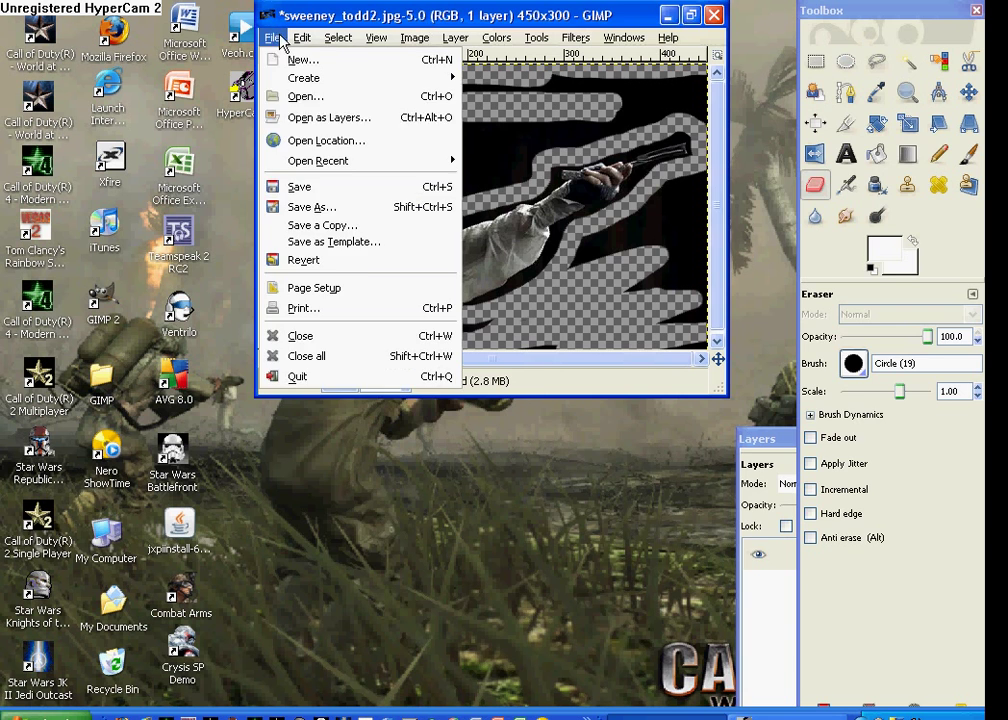
{"action": "left_click", "coordinate": [300, 94]}
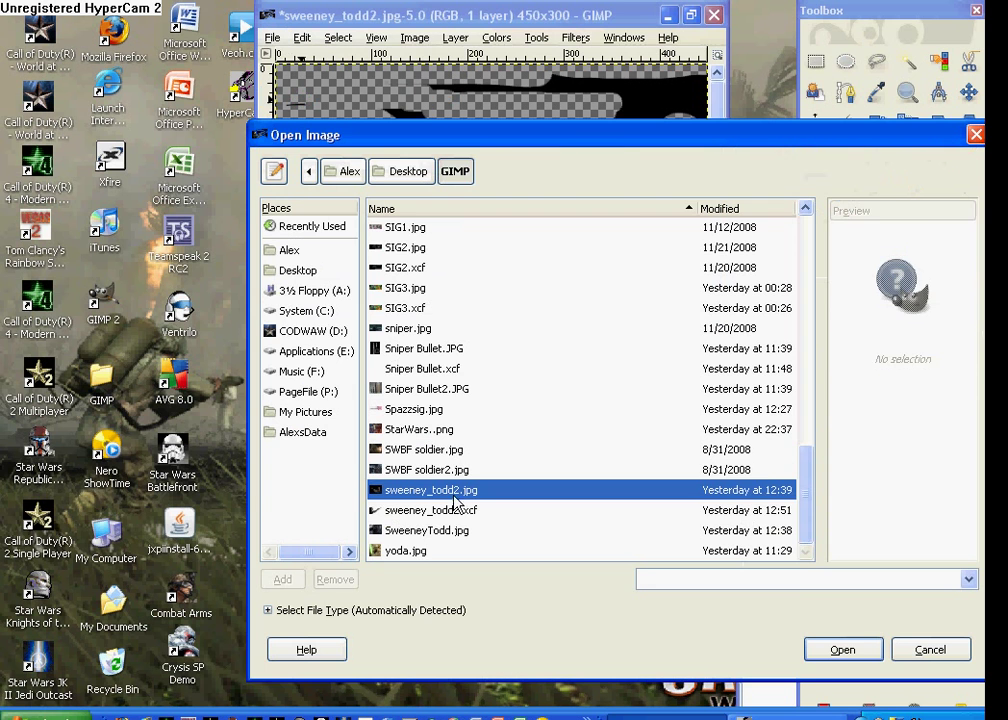
{"action": "left_click", "coordinate": [452, 510]}
{"action": "left_click", "coordinate": [840, 650]}
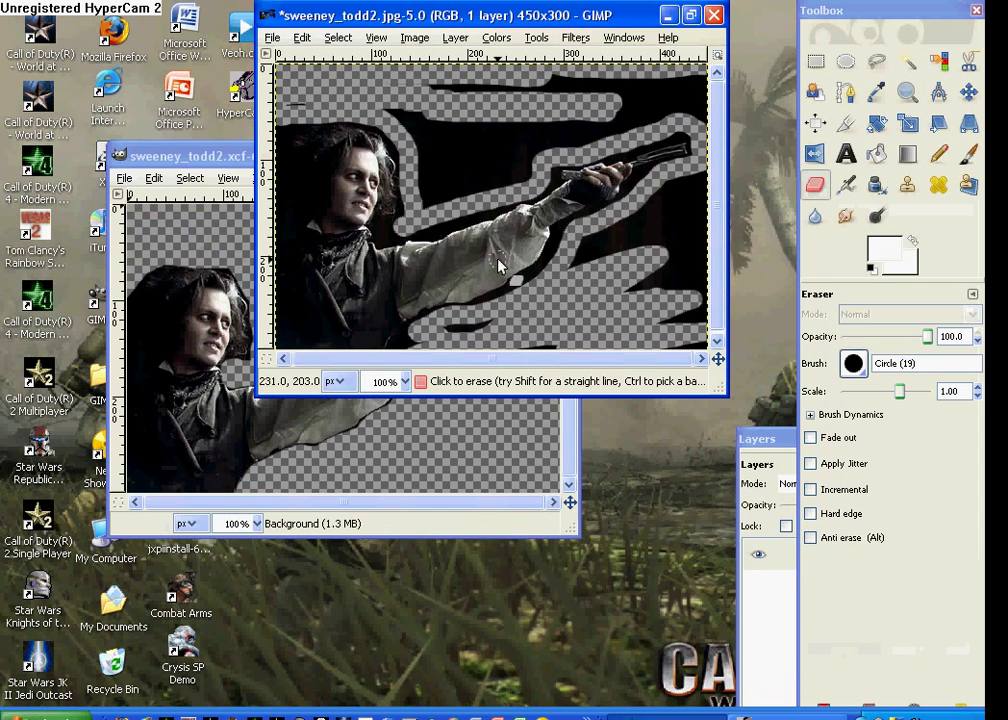
{"action": "left_click", "coordinate": [714, 15]}
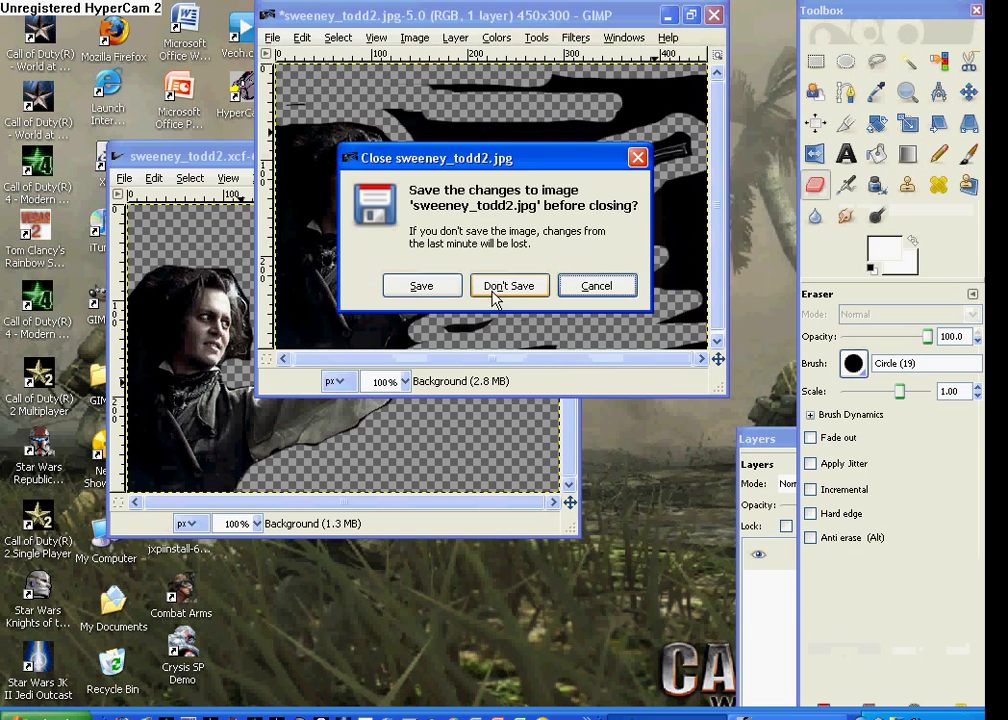
{"action": "left_click", "coordinate": [508, 286]}
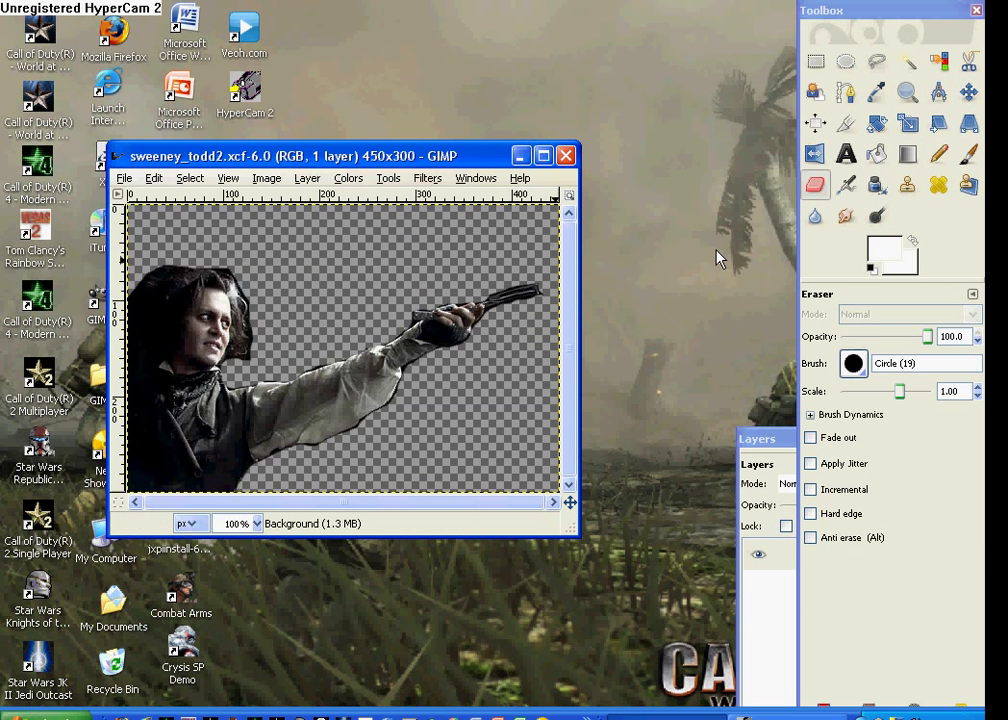
Step: Open blood_splatter4.jpg from the GIMP folder and bring its image window to the front
{"action": "left_click", "coordinate": [124, 178]}
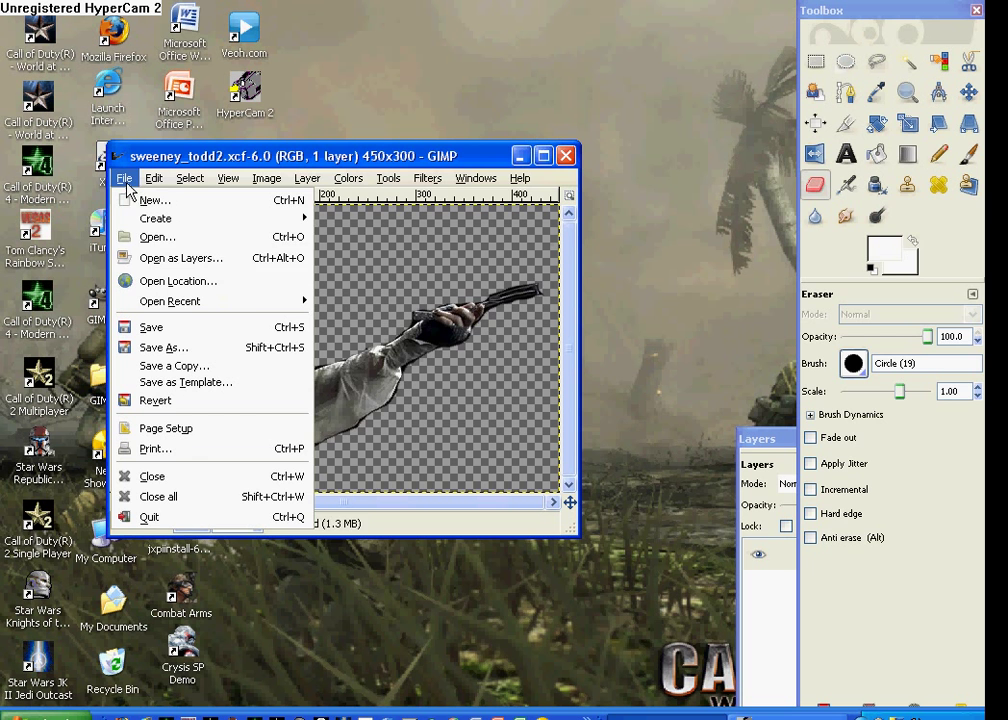
{"action": "left_click", "coordinate": [175, 237]}
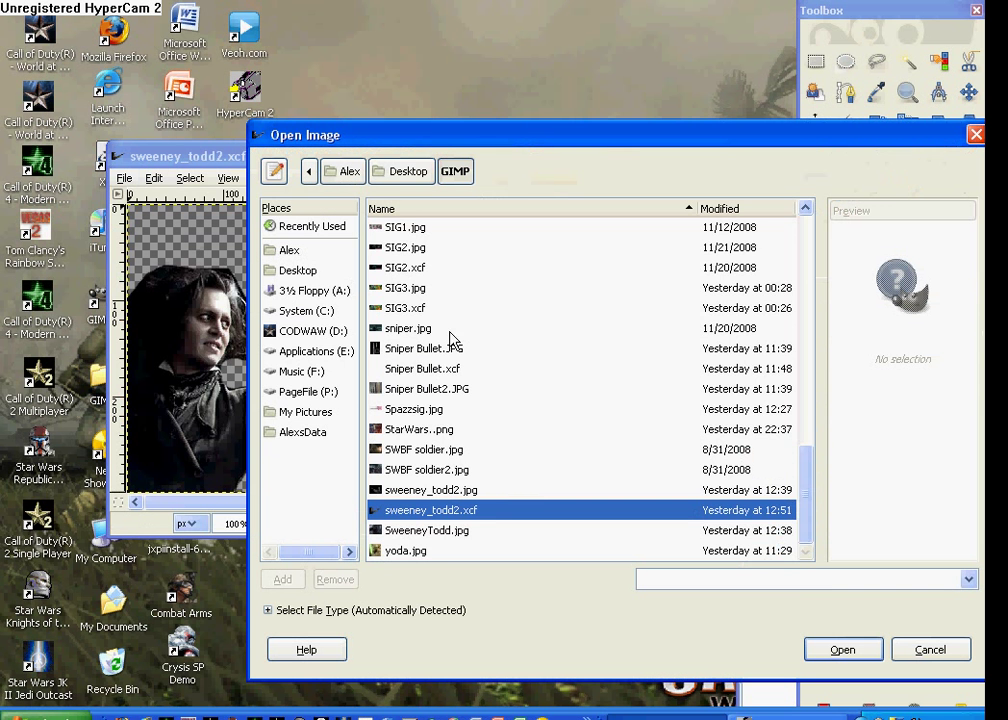
{"action": "left_click_drag", "start_coordinate": [808, 486], "coordinate": [818, 246]}
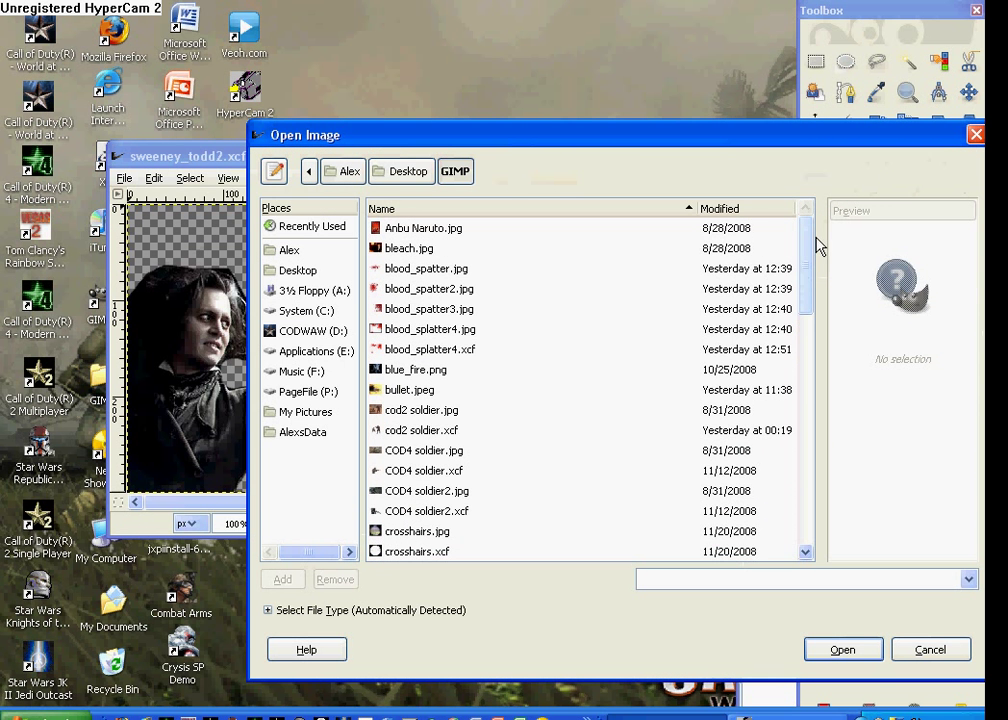
{"action": "left_click", "coordinate": [470, 336]}
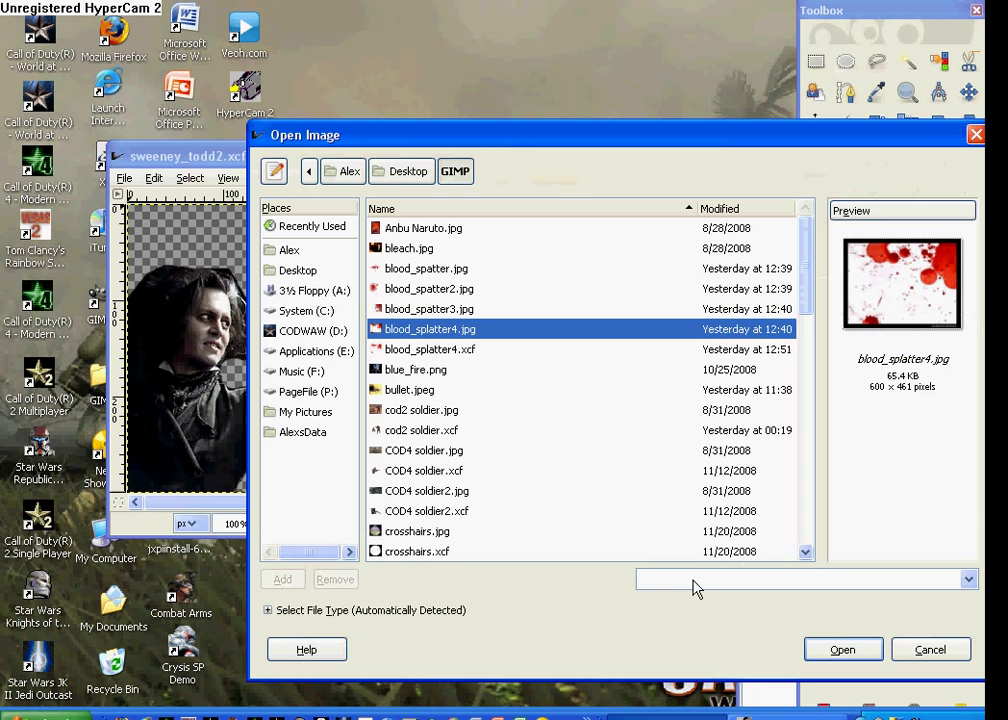
{"action": "left_click", "coordinate": [840, 652]}
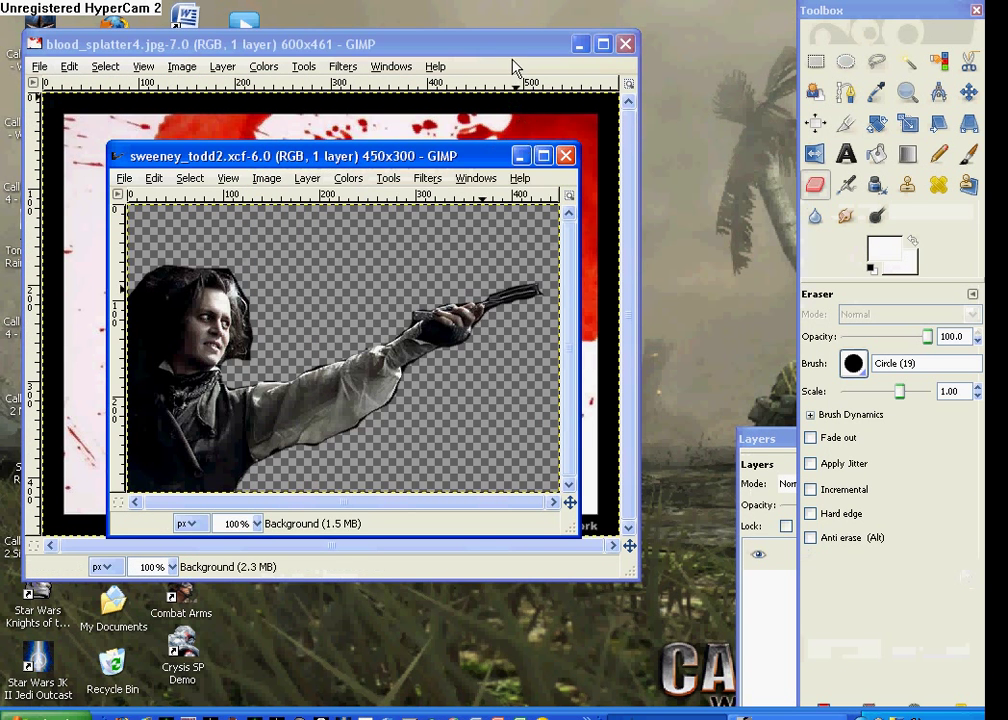
{"action": "left_click", "coordinate": [513, 67]}
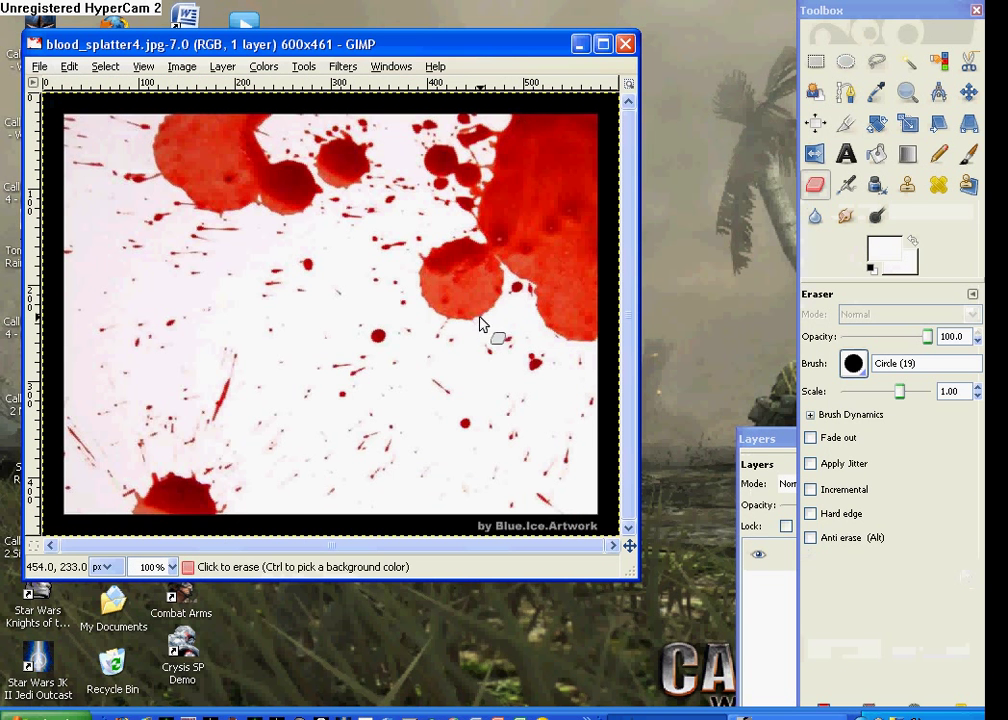
Step: Convert the white background of the blood splatter image to transparency with Color to Alpha
{"action": "left_click", "coordinate": [225, 70]}
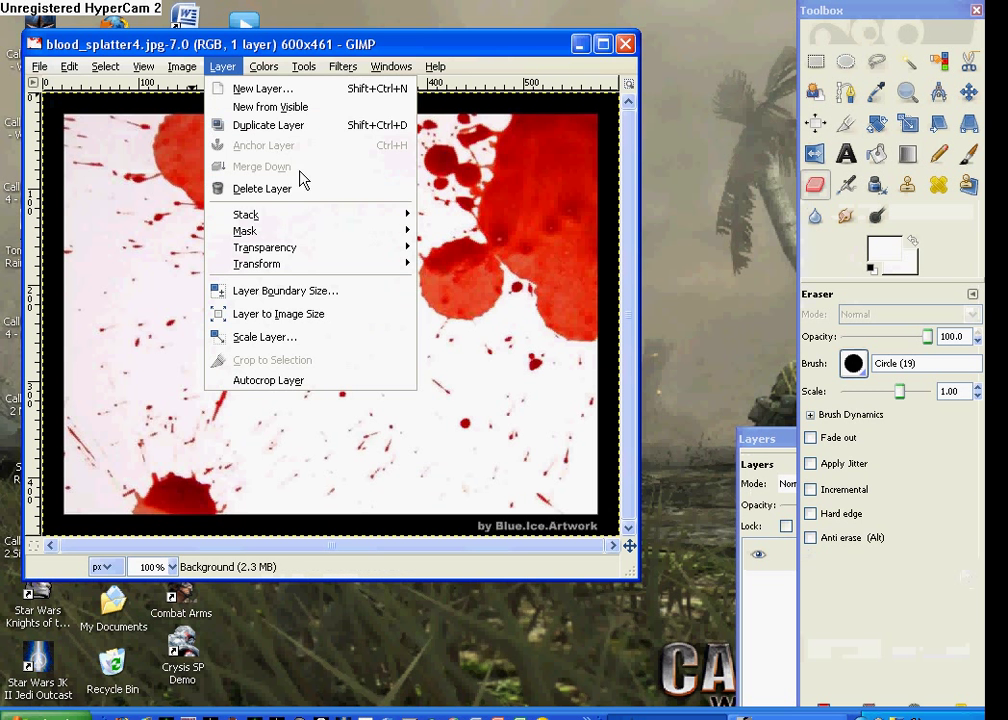
{"action": "mouse_move", "coordinate": [326, 250]}
{"action": "left_click", "coordinate": [450, 287]}
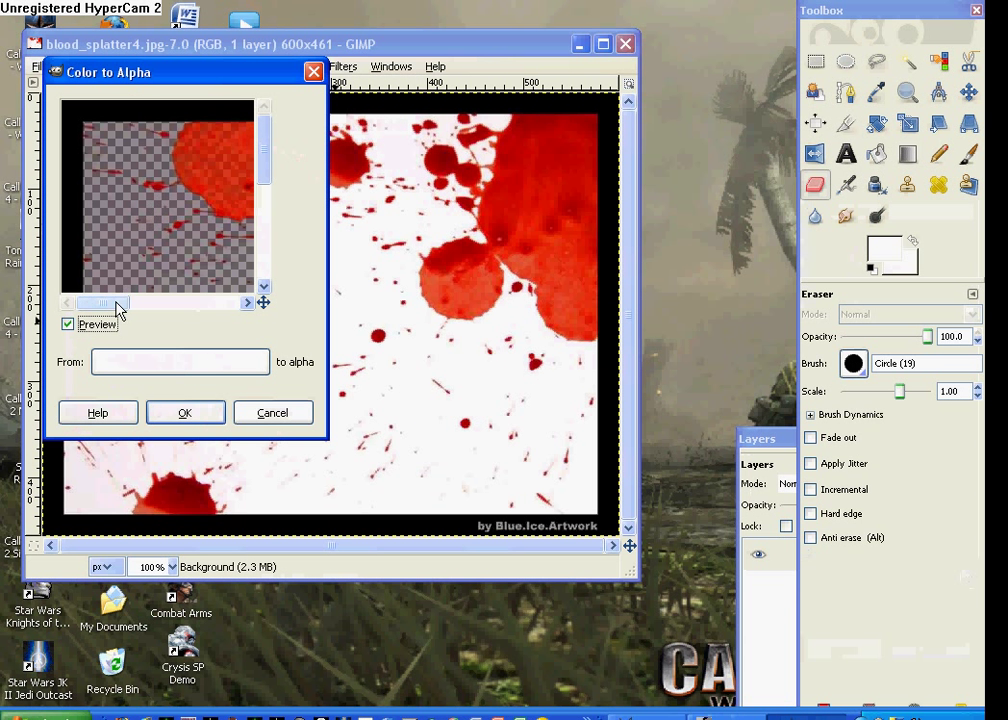
{"action": "left_click_drag", "start_coordinate": [116, 303], "coordinate": [84, 292]}
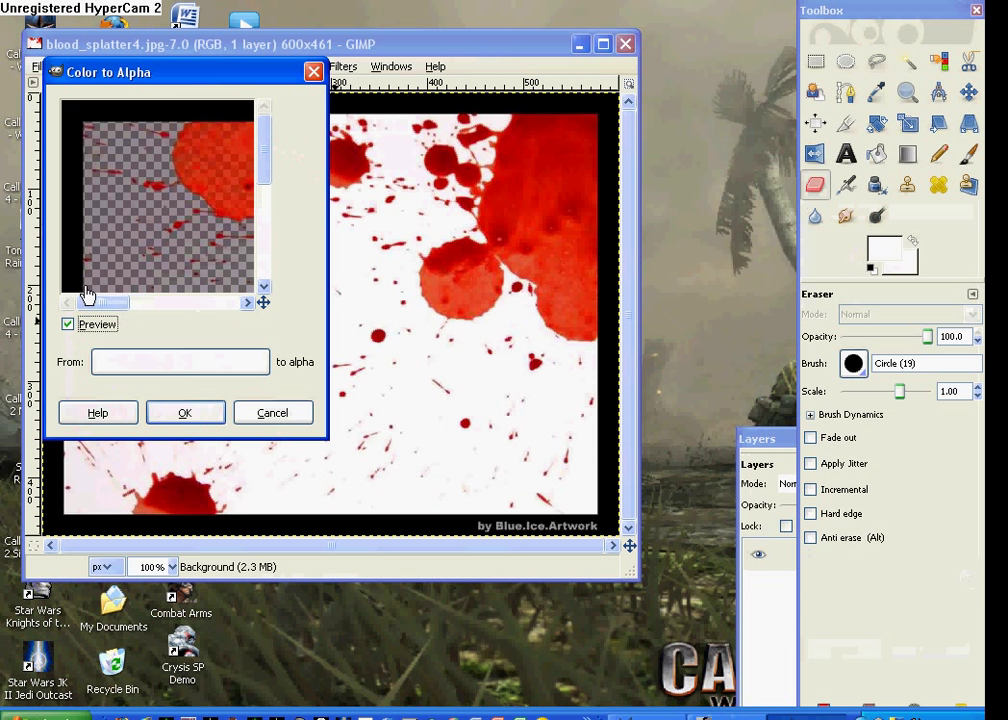
{"action": "left_click", "coordinate": [163, 415]}
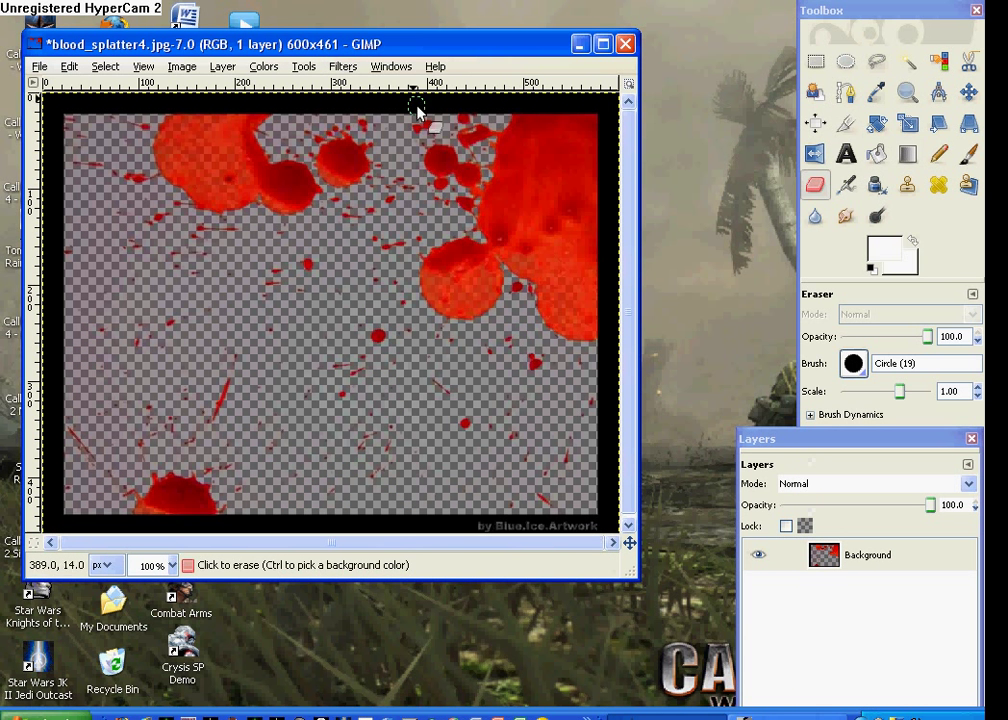
{"action": "left_click", "coordinate": [230, 67]}
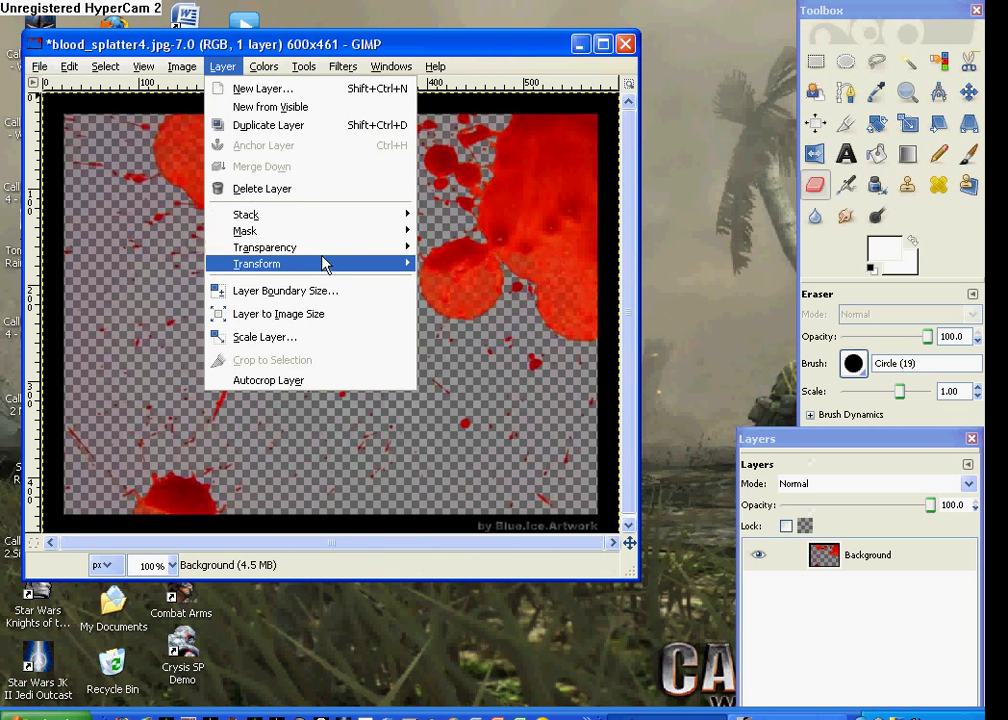
{"action": "mouse_move", "coordinate": [326, 250]}
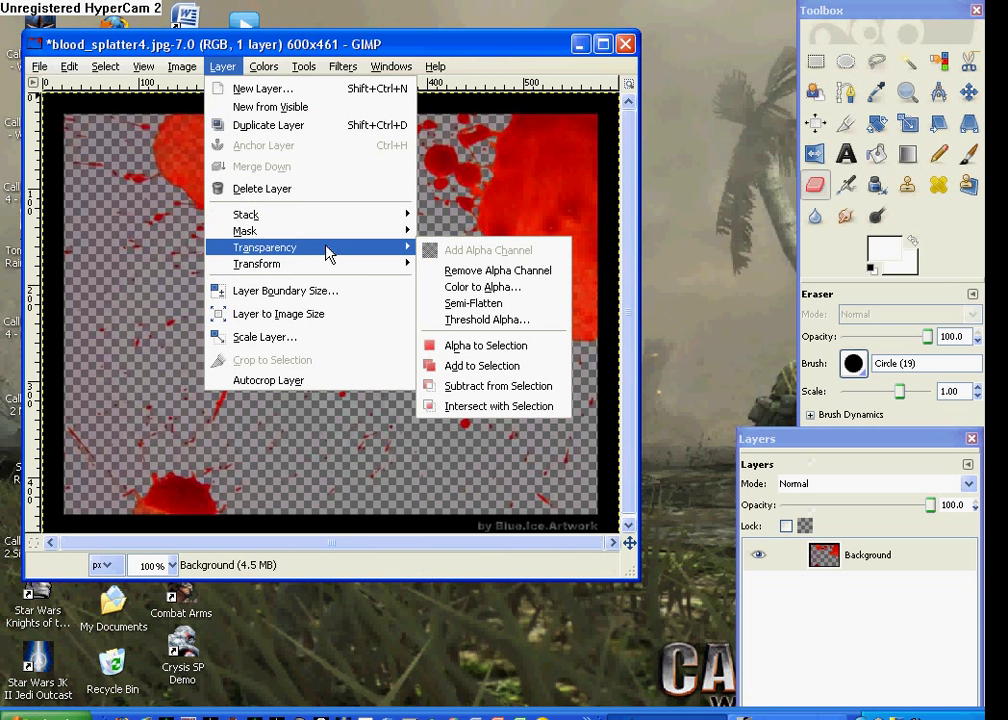
{"action": "left_click", "coordinate": [520, 288]}
{"action": "left_click", "coordinate": [151, 389]}
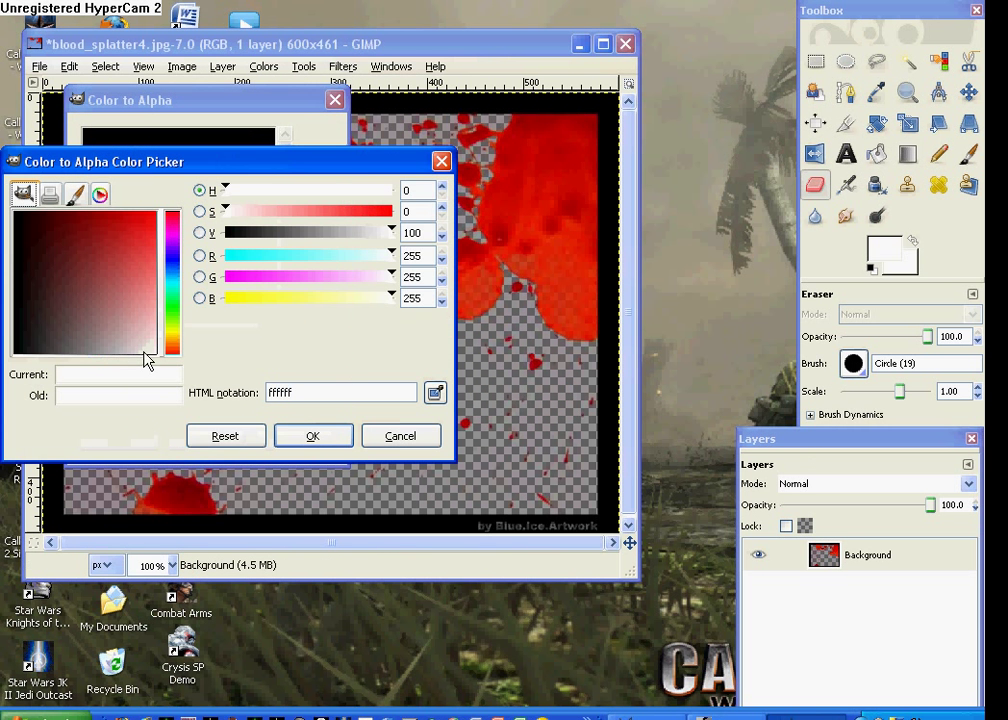
{"action": "left_click_drag", "start_coordinate": [115, 279], "coordinate": [5, 368]}
{"action": "left_click", "coordinate": [285, 440]}
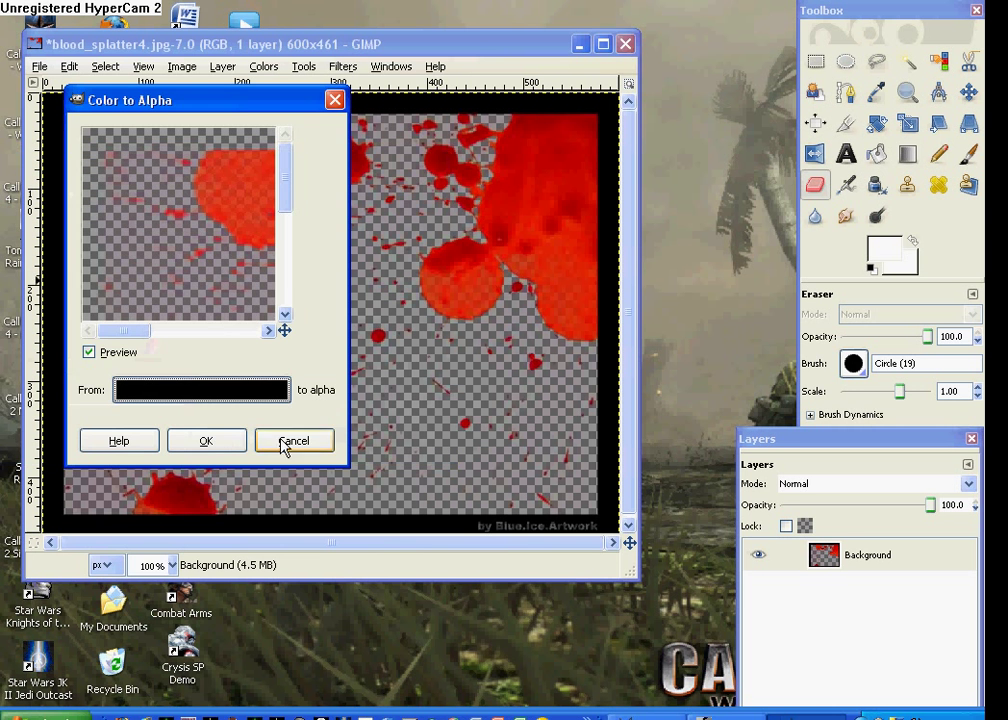
{"action": "left_click", "coordinate": [335, 100]}
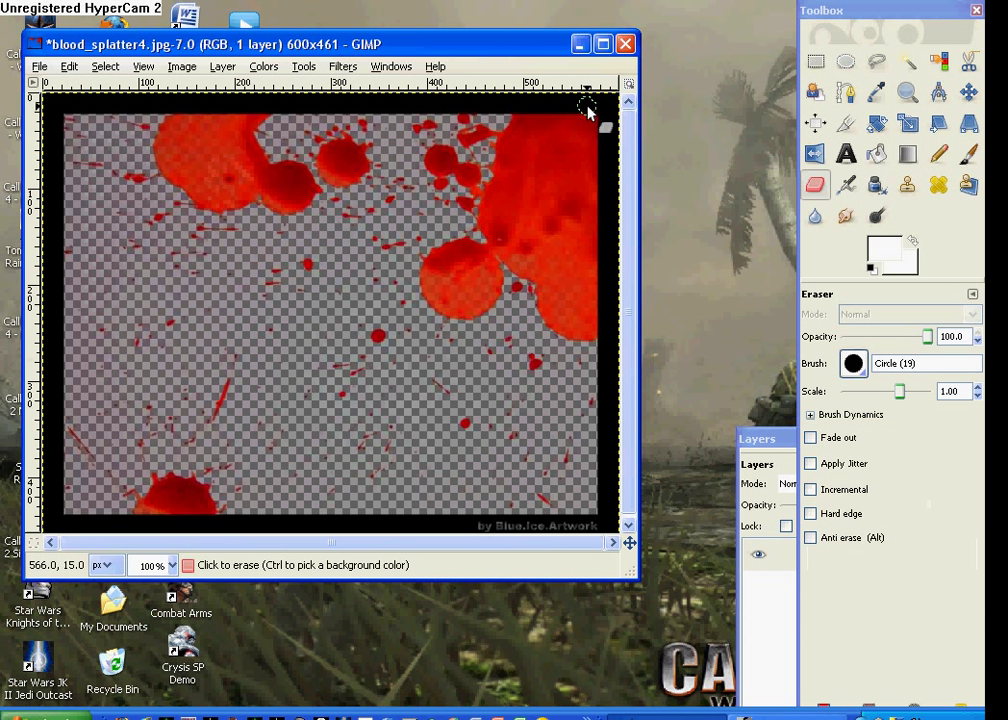
Step: Erase the black border along the right edge of the blood splatter image with the Circle (19) brush
{"action": "mouse_move", "coordinate": [588, 113]}
{"action": "left_mouse_down"}
{"action": "mouse_move", "coordinate": [610, 117]}
{"action": "mouse_move", "coordinate": [621, 604]}
{"action": "left_mouse_up"}
{"action": "mouse_move", "coordinate": [620, 455]}
{"action": "left_mouse_down"}
{"action": "mouse_move", "coordinate": [606, 520]}
{"action": "mouse_move", "coordinate": [606, 421]}
{"action": "left_mouse_up"}
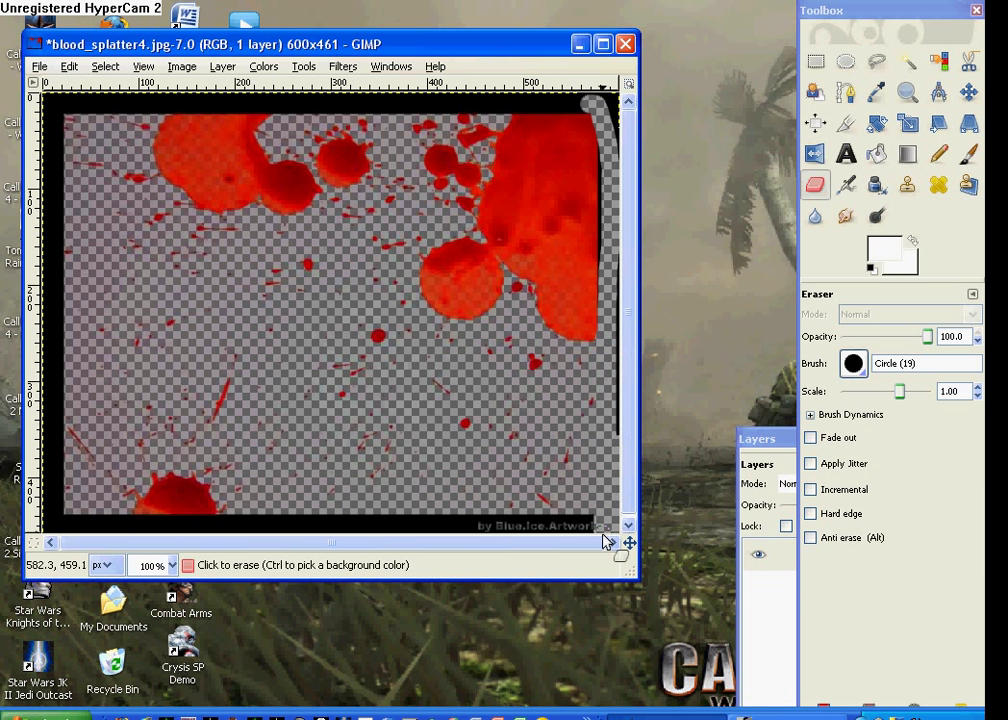
{"action": "left_click_drag", "start_coordinate": [622, 514], "coordinate": [628, 325]}
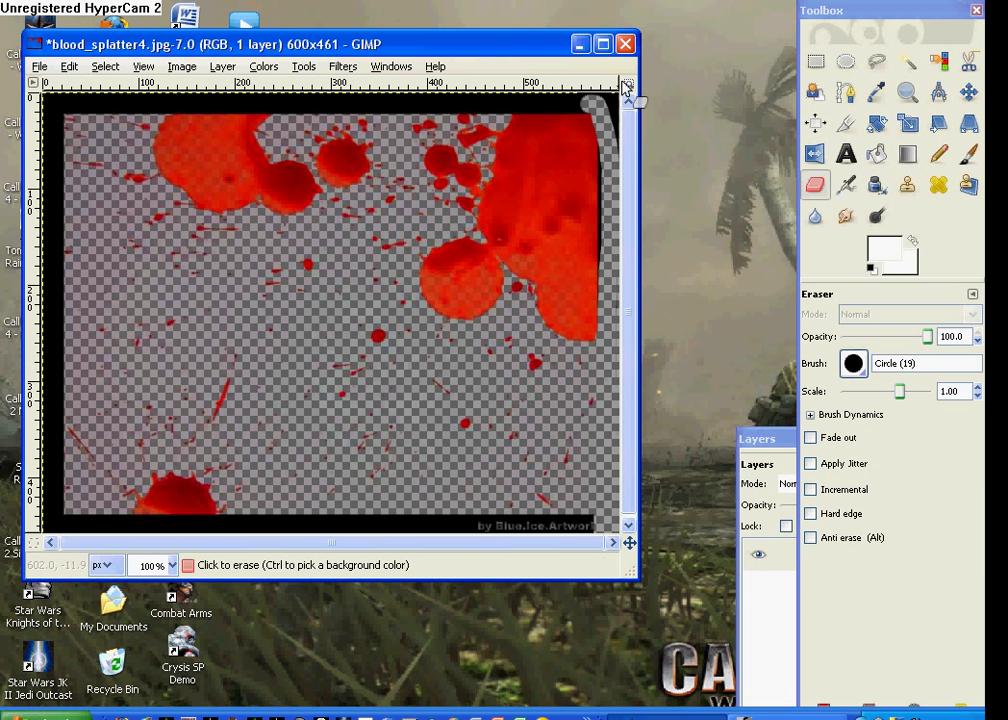
{"action": "mouse_move", "coordinate": [627, 85]}
{"action": "left_mouse_down"}
{"action": "mouse_move", "coordinate": [617, 142]}
{"action": "mouse_move", "coordinate": [632, 134]}
{"action": "mouse_move", "coordinate": [608, 148]}
{"action": "mouse_move", "coordinate": [605, 218]}
{"action": "left_mouse_up"}
{"action": "left_click_drag", "start_coordinate": [605, 278], "coordinate": [585, 598]}
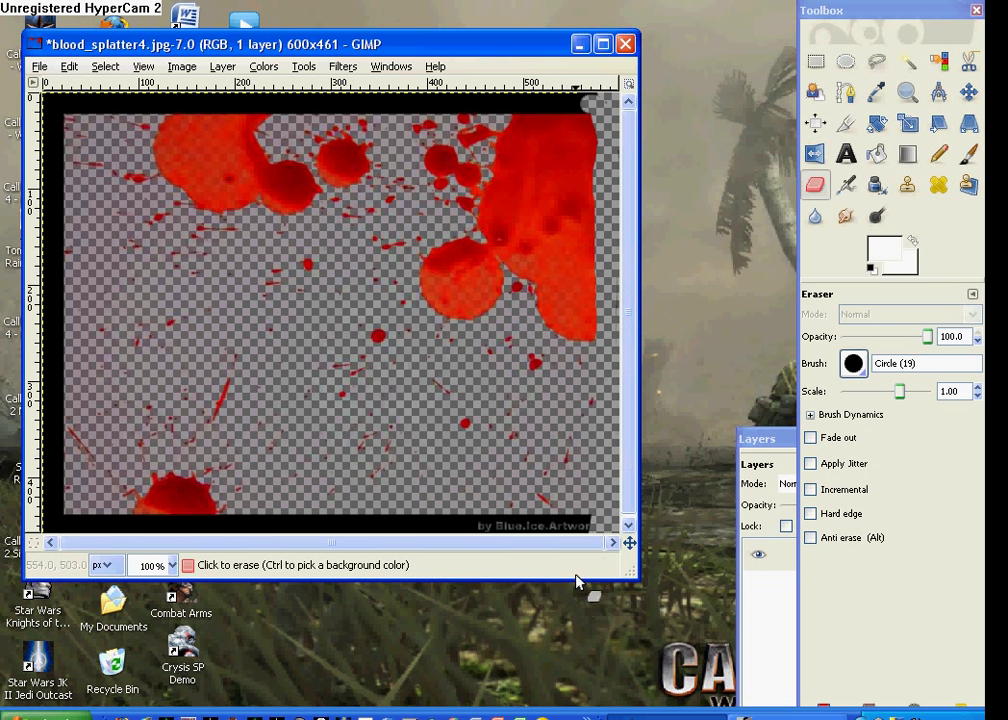
Step: Erase the remaining black border along the splatter image's bottom, left and top edges, including the artist credit
{"action": "mouse_move", "coordinate": [585, 537]}
{"action": "left_mouse_down"}
{"action": "mouse_move", "coordinate": [597, 528]}
{"action": "mouse_move", "coordinate": [38, 520]}
{"action": "mouse_move", "coordinate": [65, 541]}
{"action": "mouse_move", "coordinate": [343, 543]}
{"action": "left_mouse_up"}
{"action": "left_click_drag", "start_coordinate": [540, 540], "coordinate": [408, 535]}
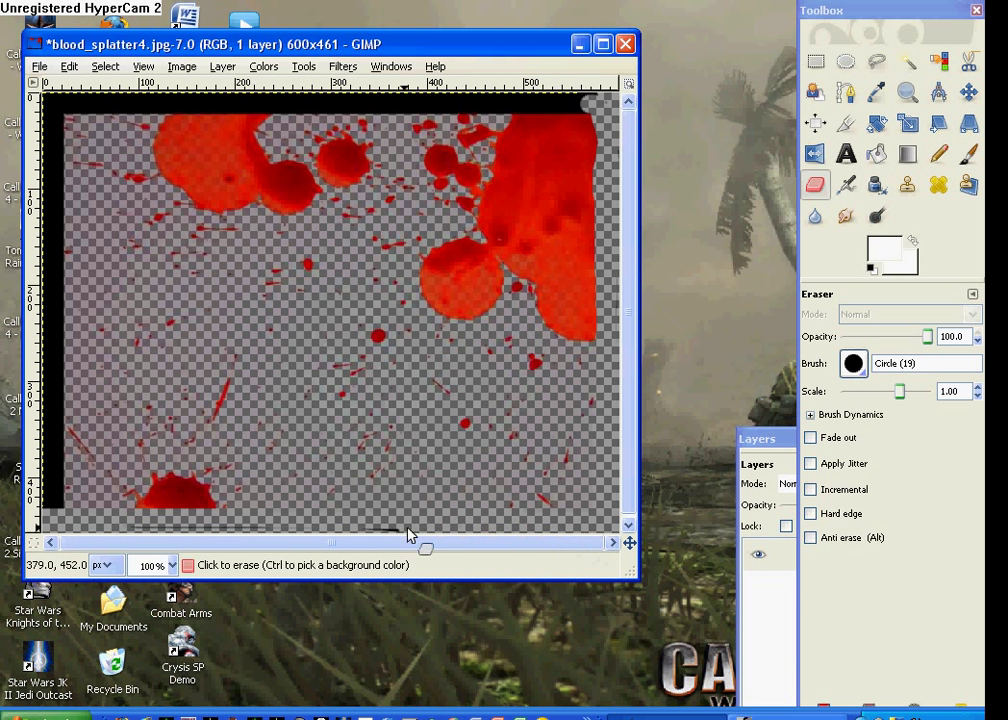
{"action": "mouse_move", "coordinate": [170, 532]}
{"action": "left_mouse_down"}
{"action": "mouse_move", "coordinate": [104, 525]}
{"action": "mouse_move", "coordinate": [60, 488]}
{"action": "mouse_move", "coordinate": [50, 508]}
{"action": "mouse_move", "coordinate": [58, 517]}
{"action": "mouse_move", "coordinate": [62, 101]}
{"action": "mouse_move", "coordinate": [43, 170]}
{"action": "mouse_move", "coordinate": [36, 534]}
{"action": "mouse_move", "coordinate": [55, 101]}
{"action": "mouse_move", "coordinate": [41, 109]}
{"action": "mouse_move", "coordinate": [133, 96]}
{"action": "mouse_move", "coordinate": [613, 96]}
{"action": "mouse_move", "coordinate": [531, 109]}
{"action": "mouse_move", "coordinate": [120, 111]}
{"action": "left_mouse_up"}
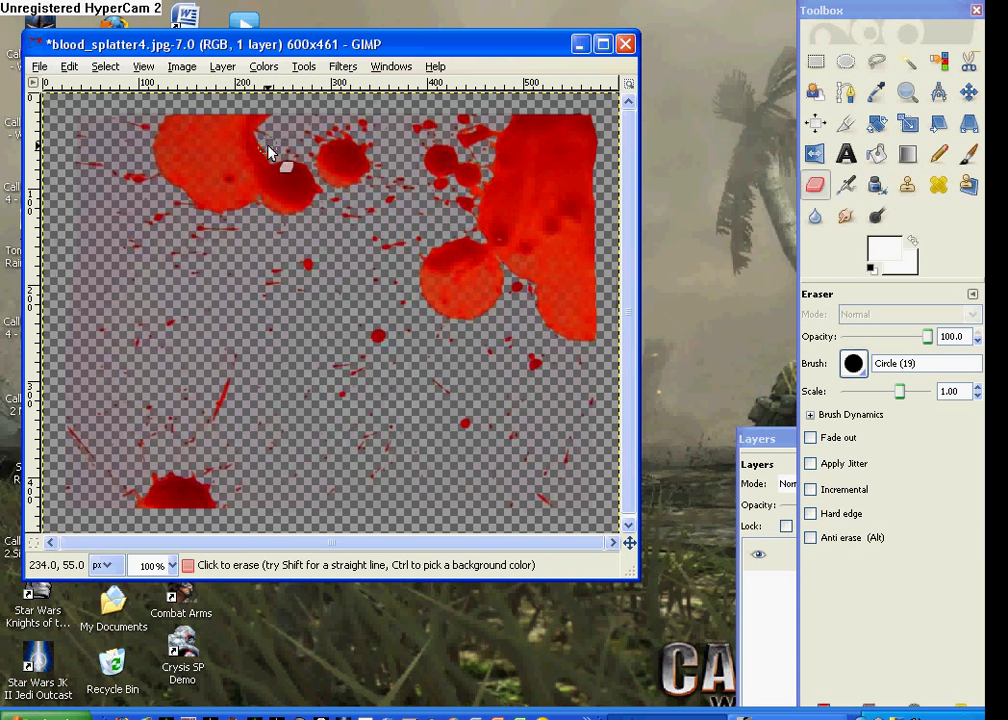
{"action": "left_click", "coordinate": [908, 124]}
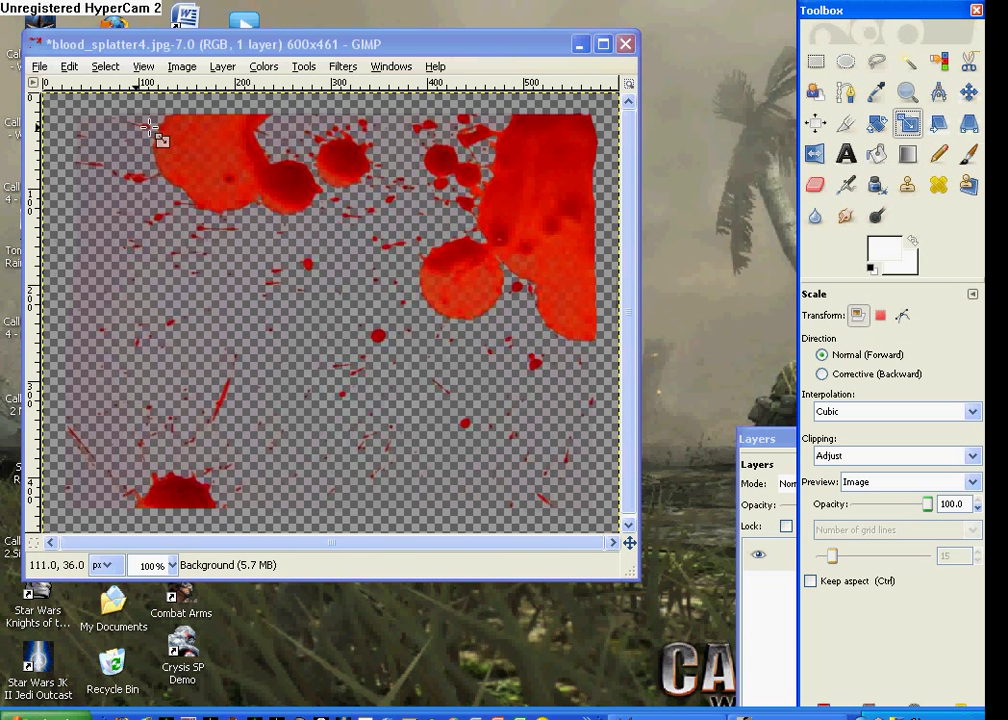
{"action": "left_click", "coordinate": [270, 272]}
{"action": "right_click", "coordinate": [410, 417]}
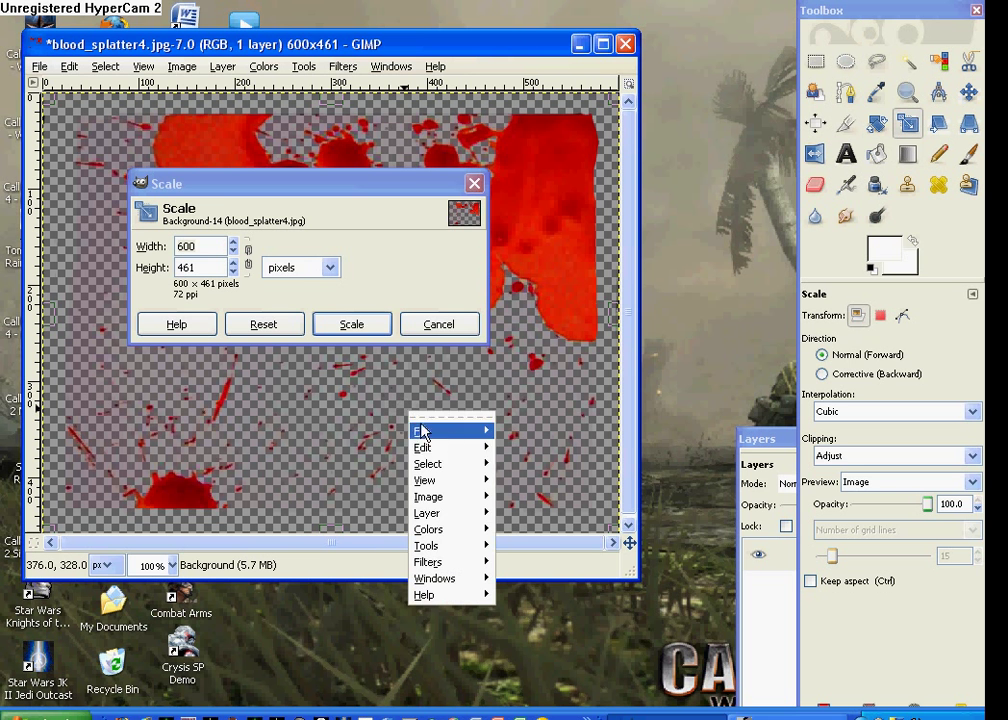
{"action": "mouse_move", "coordinate": [477, 447]}
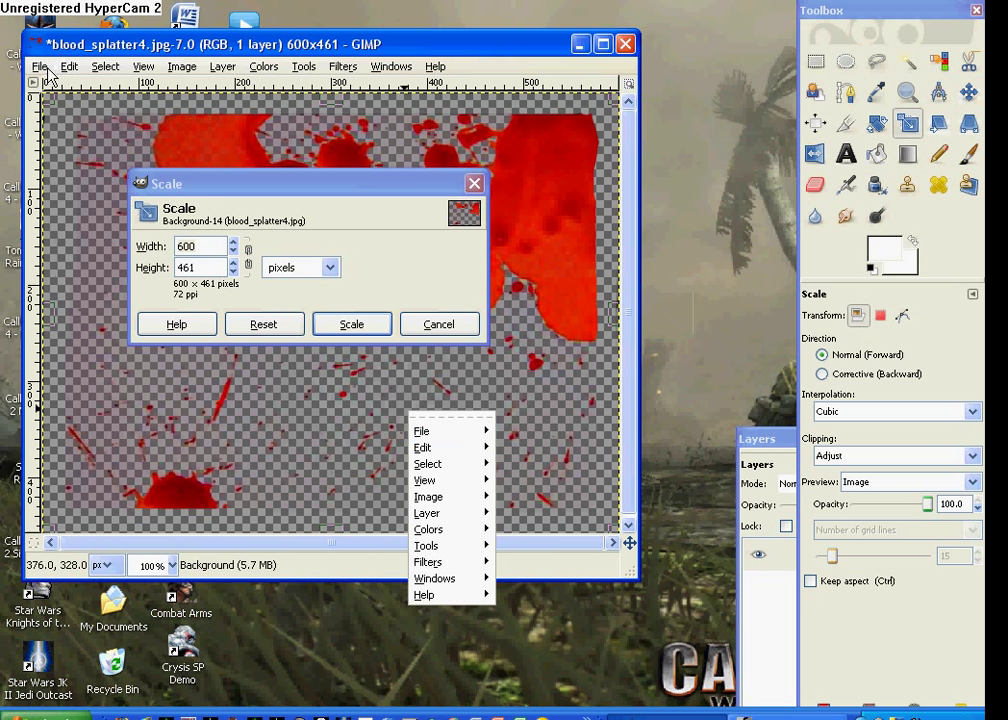
Step: Create a new 550 x 200 pixel image and move its window aside
{"action": "left_click", "coordinate": [40, 67]}
{"action": "left_click", "coordinate": [40, 67]}
{"action": "left_click", "coordinate": [66, 89]}
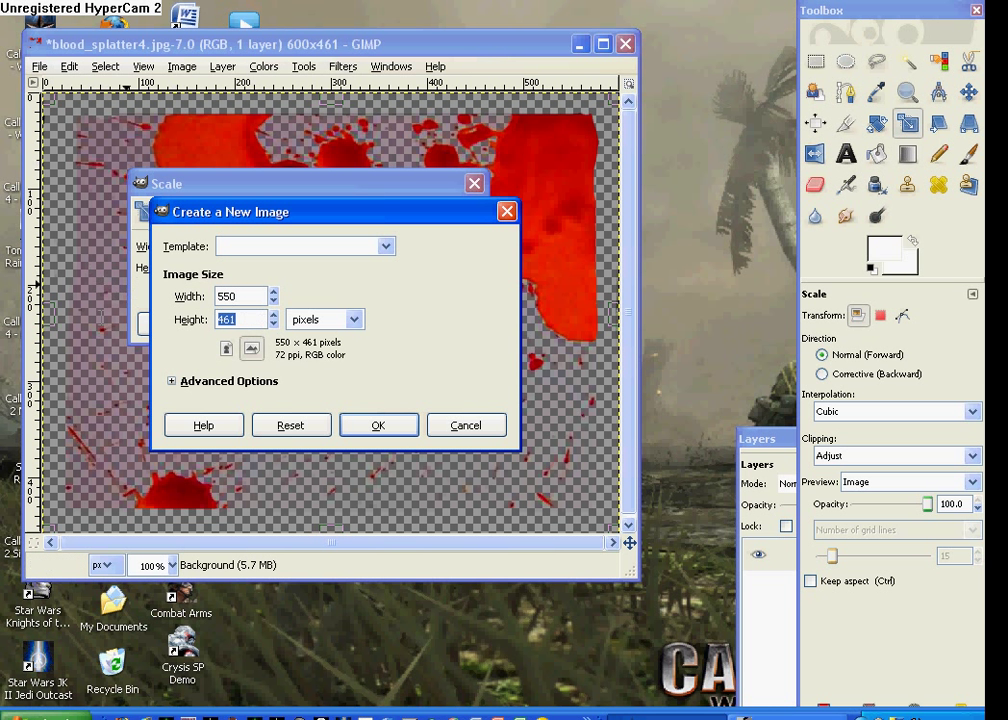
{"action": "left_click", "coordinate": [378, 425]}
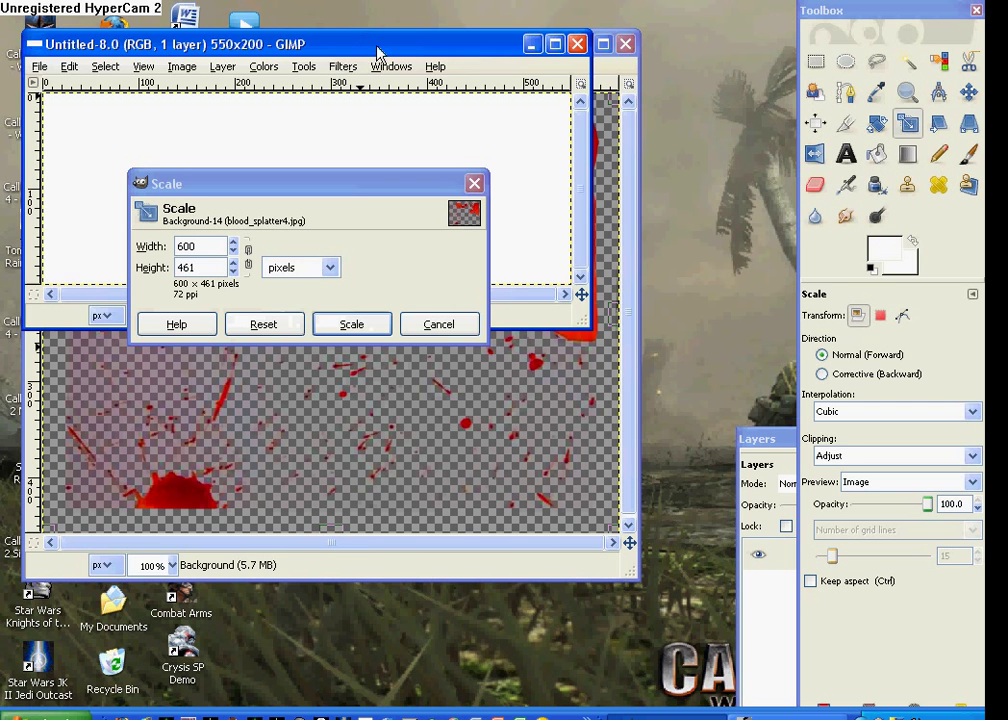
{"action": "left_click_drag", "start_coordinate": [378, 52], "coordinate": [668, 64]}
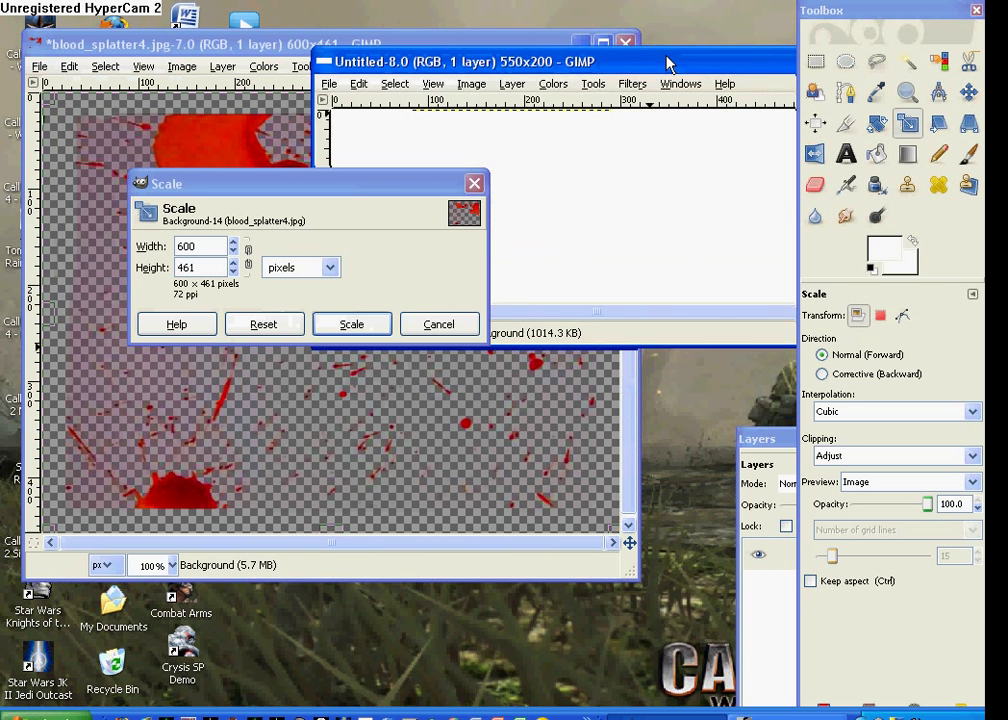
Step: Cancel the pending scaling of the splatter layer and bring the blank image's window to the front, fully in view
{"action": "left_click", "coordinate": [230, 455]}
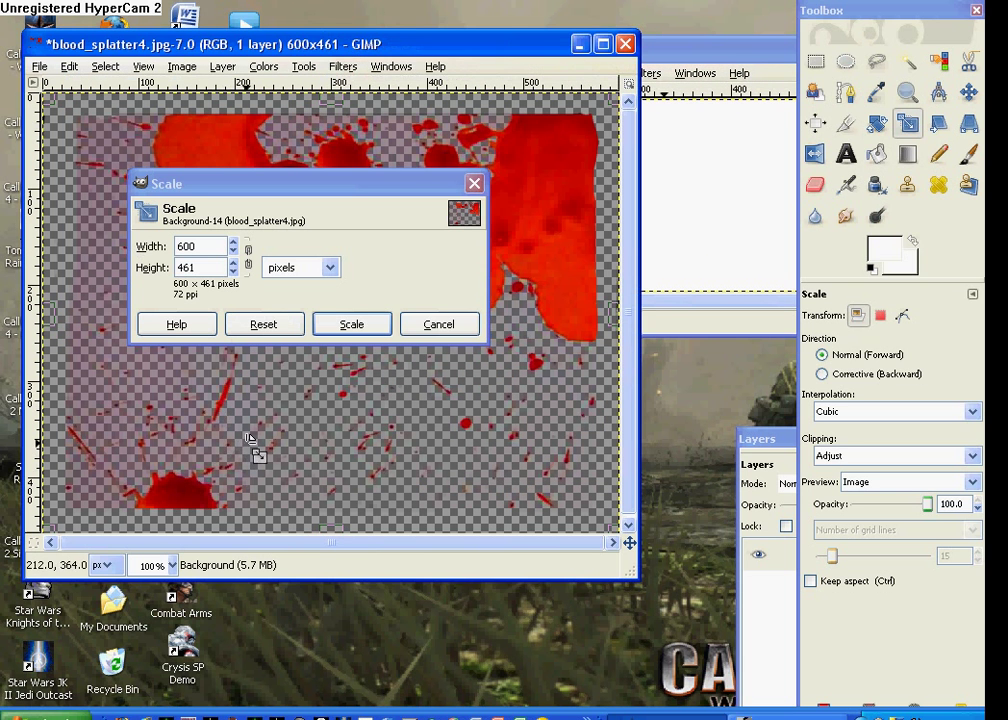
{"action": "left_click", "coordinate": [474, 185]}
{"action": "left_click", "coordinate": [754, 83]}
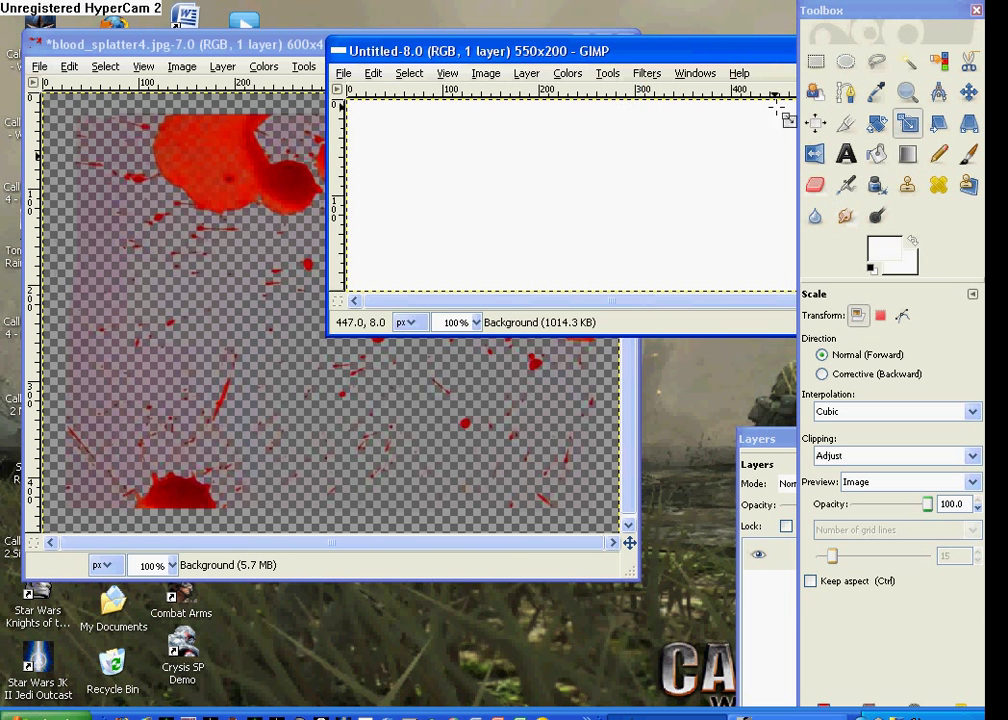
{"action": "left_click_drag", "start_coordinate": [727, 57], "coordinate": [548, 54]}
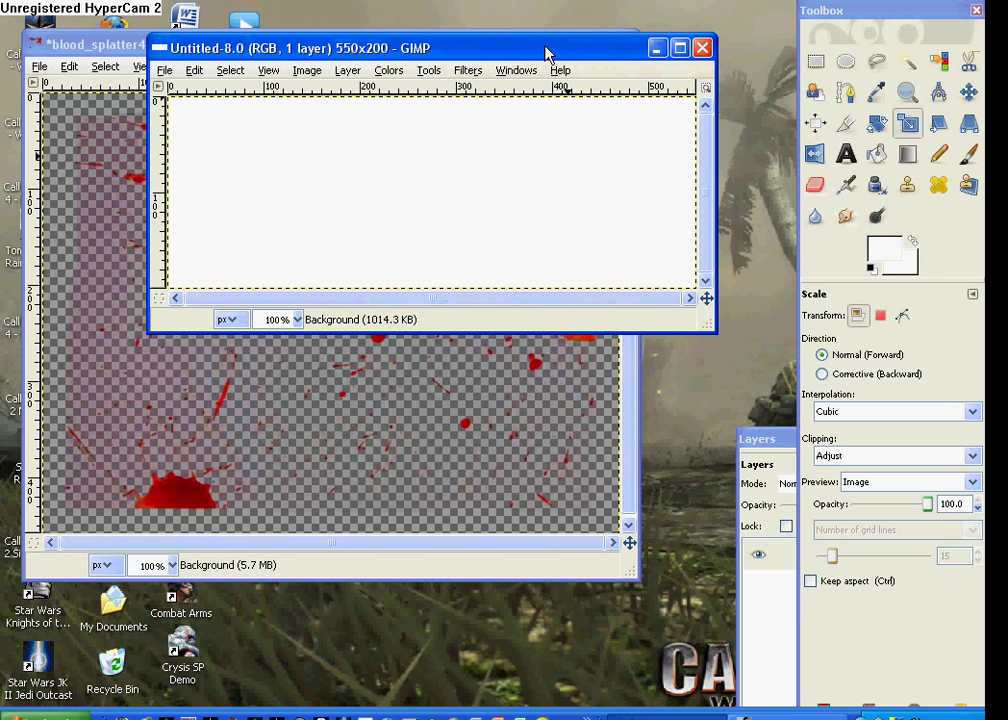
Step: Set the foreground color to near-black 050505 and bucket-fill the blank image with it
{"action": "left_click", "coordinate": [876, 155]}
{"action": "left_click", "coordinate": [884, 249]}
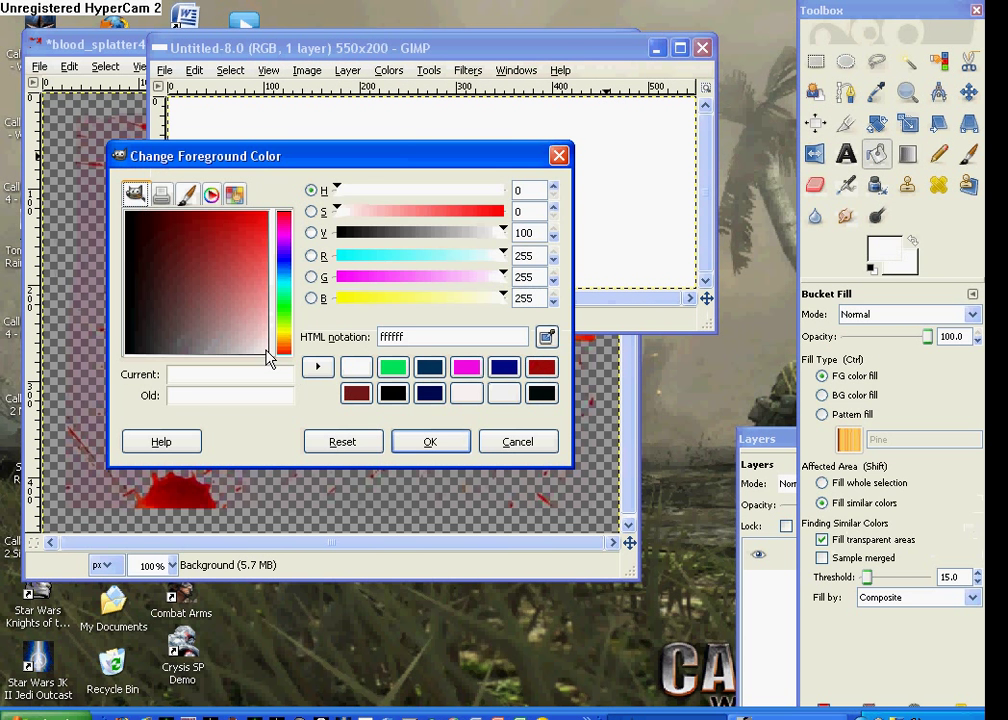
{"action": "left_click_drag", "start_coordinate": [268, 358], "coordinate": [92, 358]}
{"action": "left_click_drag", "start_coordinate": [155, 365], "coordinate": [131, 355]}
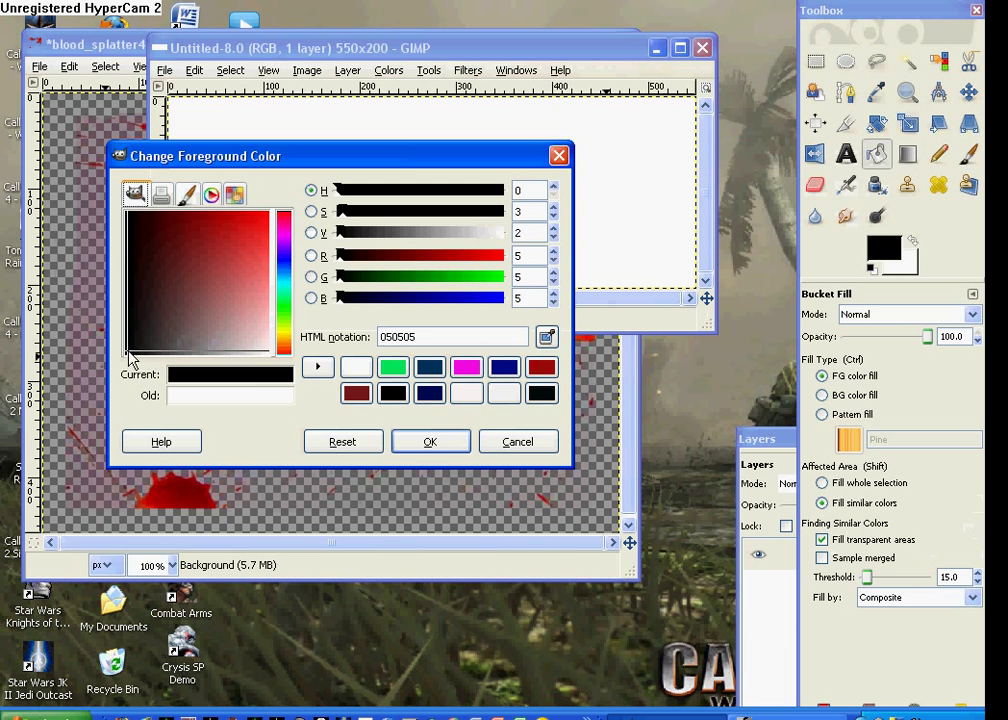
{"action": "left_click", "coordinate": [420, 443]}
{"action": "left_click", "coordinate": [450, 186]}
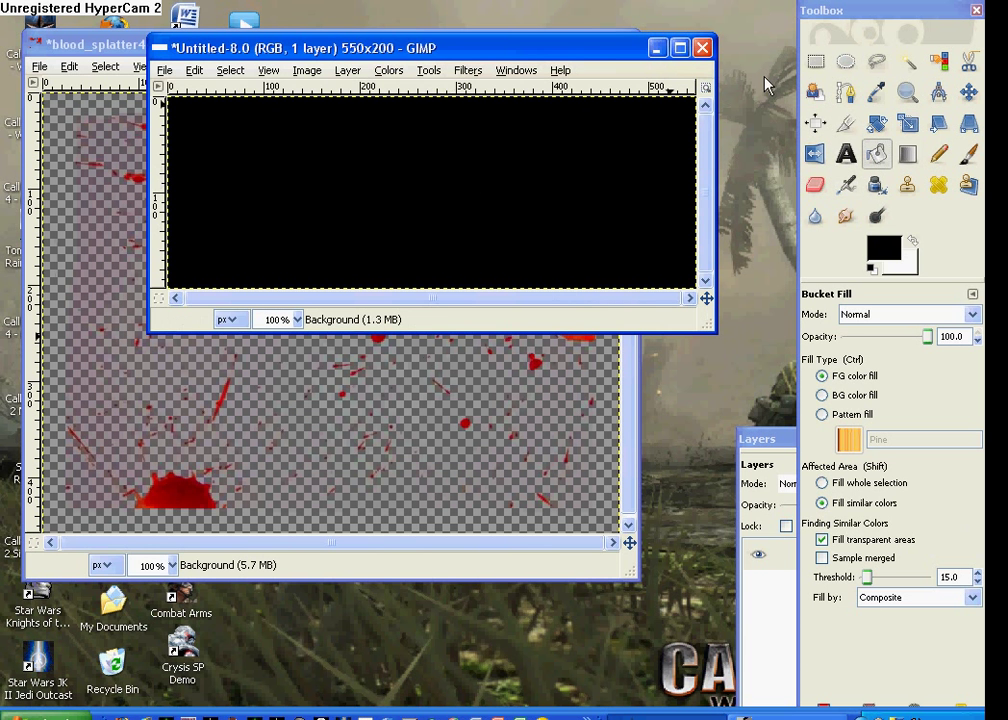
Step: Add a transparent 550 x 200 px layer to the black image, keeping the default name
{"action": "left_click", "coordinate": [460, 575]}
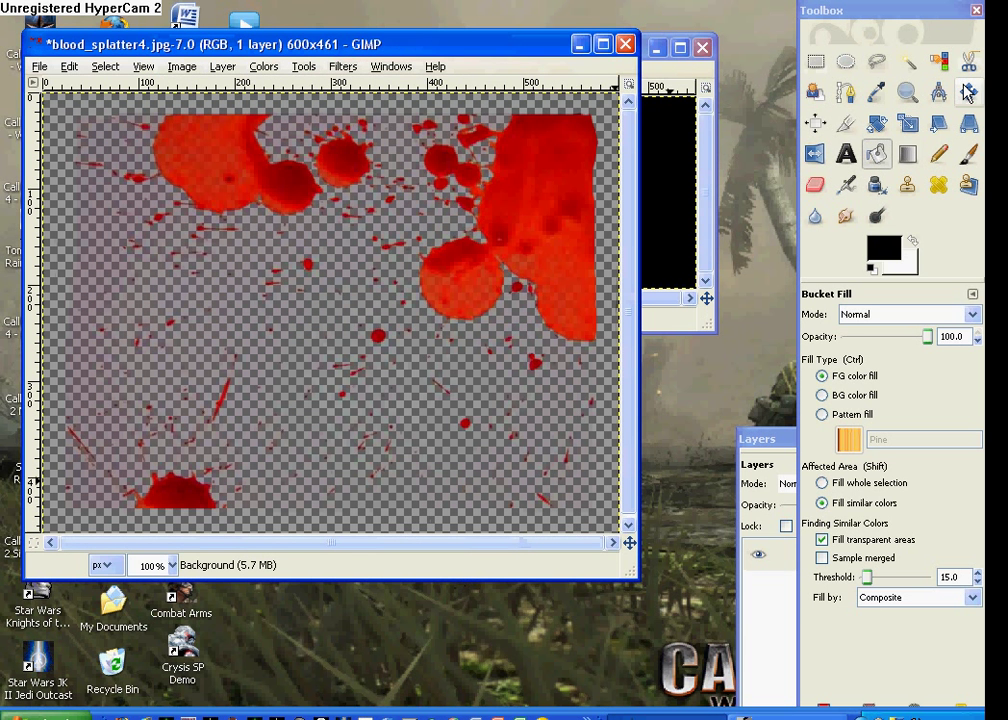
{"action": "left_click", "coordinate": [656, 68]}
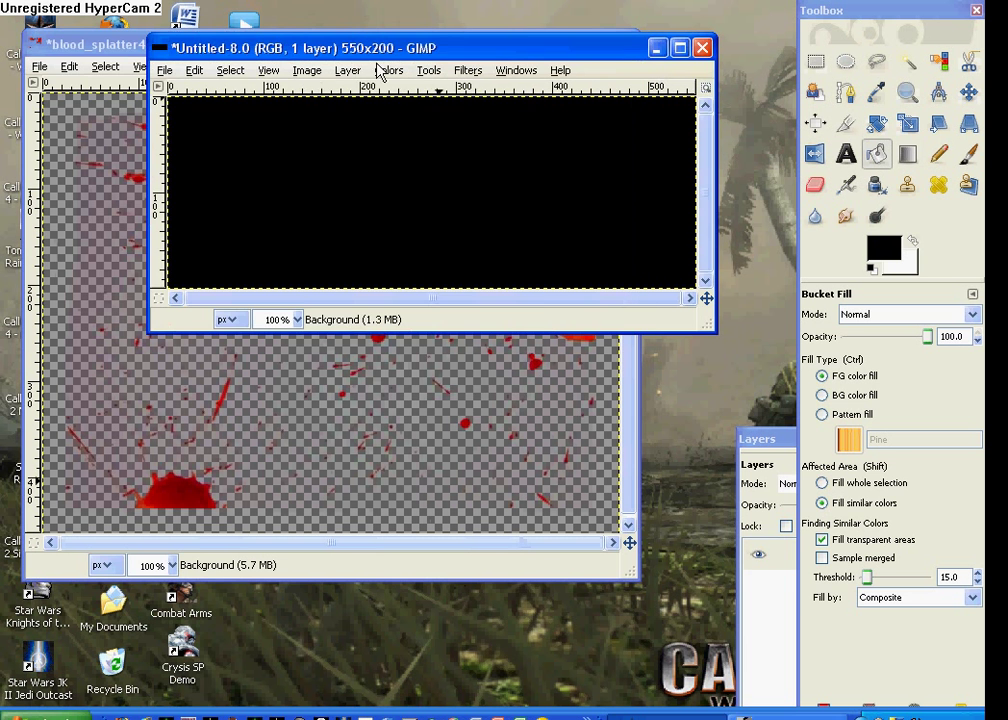
{"action": "left_click", "coordinate": [346, 70]}
{"action": "left_click", "coordinate": [365, 92]}
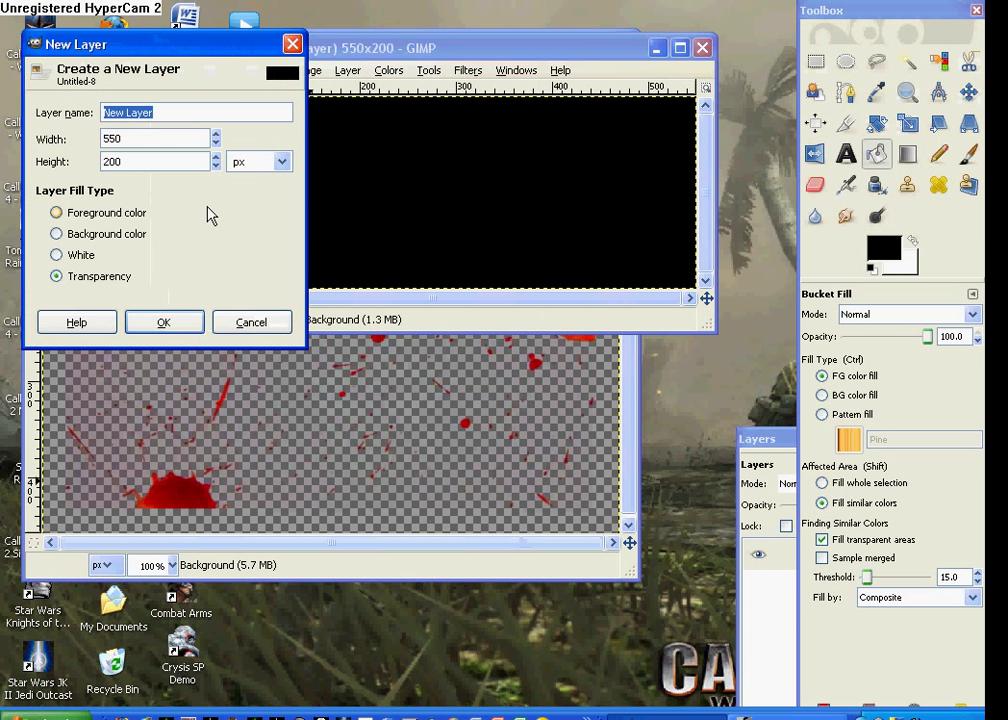
{"action": "left_click", "coordinate": [160, 322]}
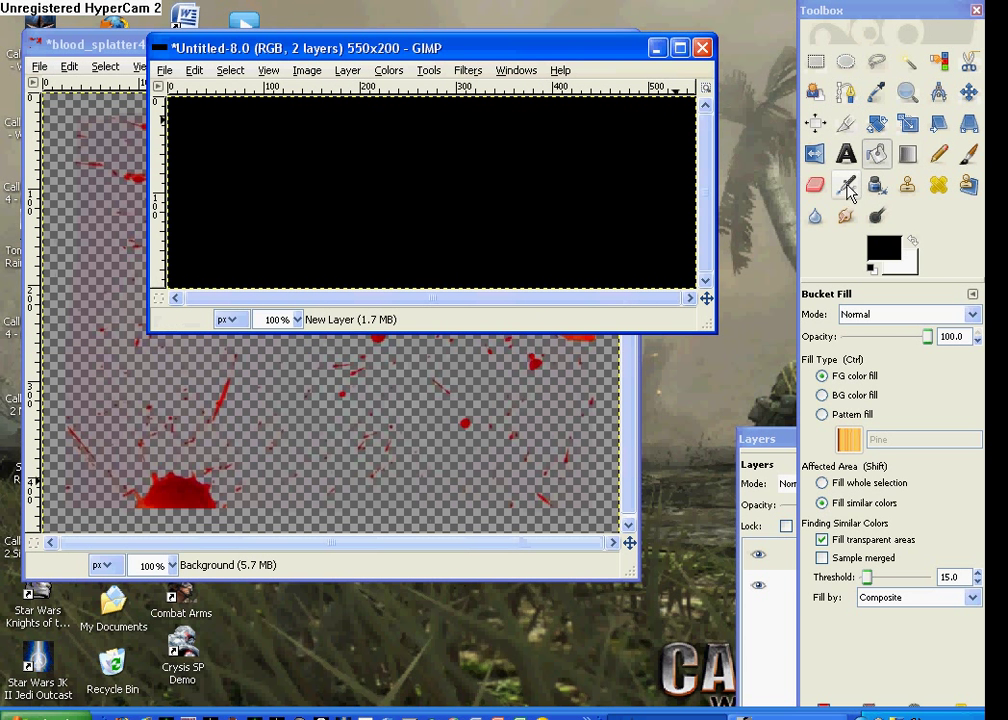
Step: Copy the blood splatter layer from blood_splatter4.jpg to the clipboard
{"action": "left_click", "coordinate": [907, 122]}
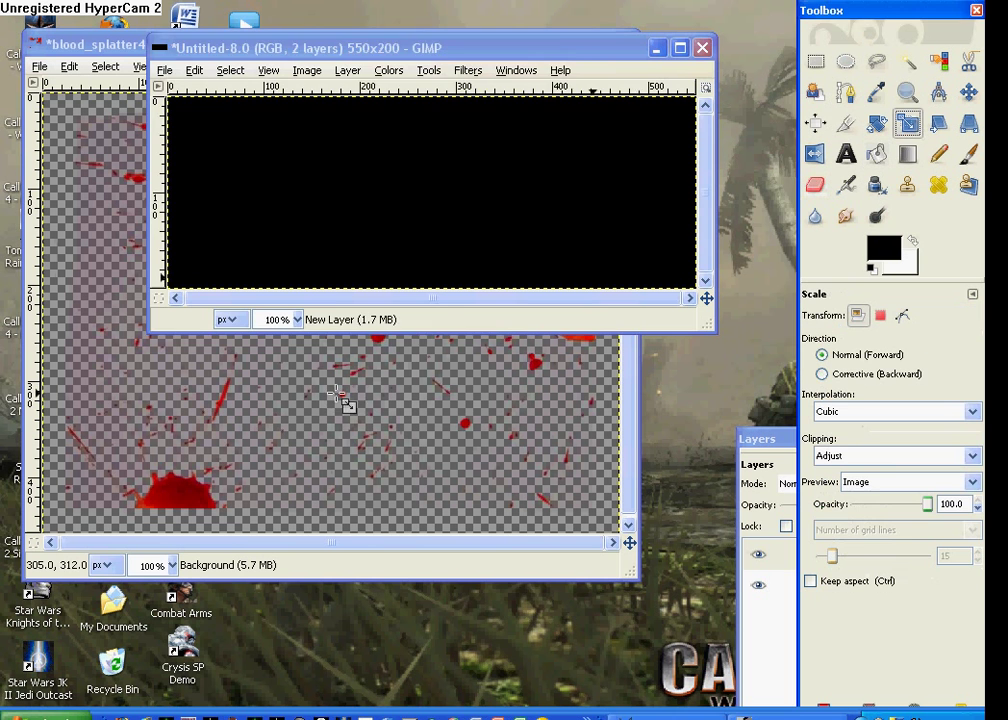
{"action": "left_click", "coordinate": [337, 394]}
{"action": "mouse_move", "coordinate": [390, 445]}
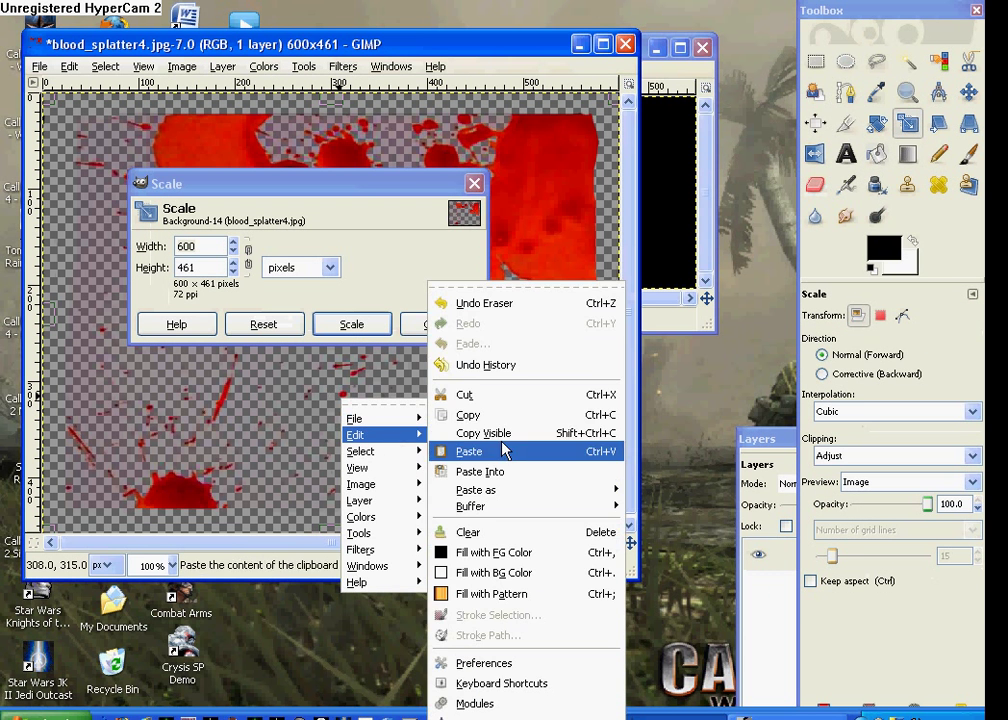
{"action": "left_click", "coordinate": [500, 414]}
Step: Paste the copied blood splatter into the black 550 x 200 image and maximize that image's window
{"action": "left_click", "coordinate": [666, 72]}
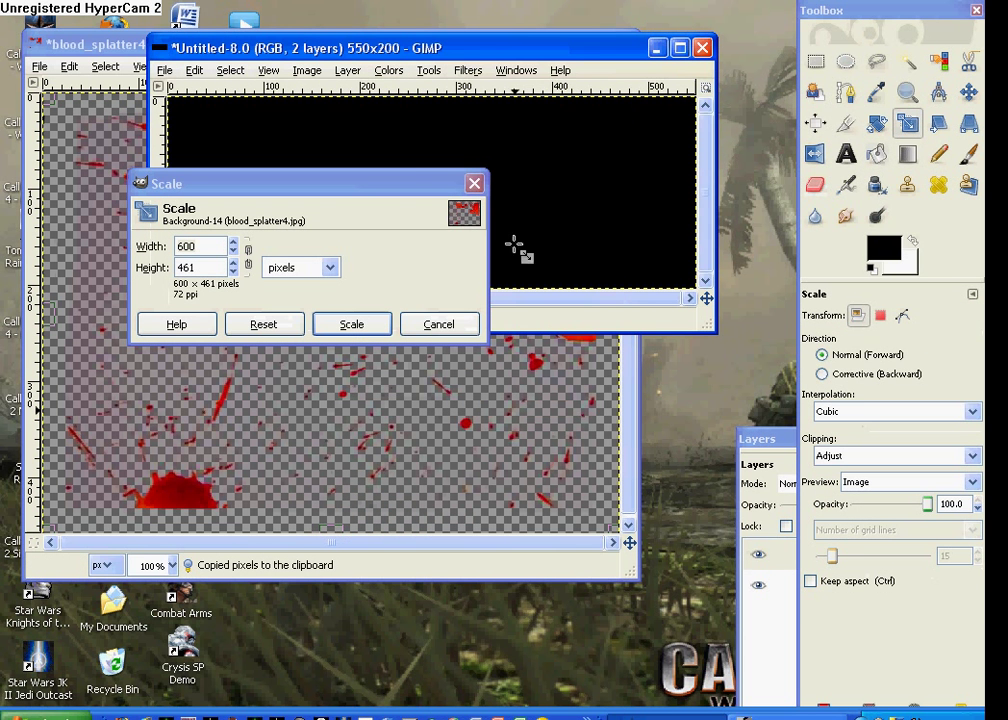
{"action": "left_click_drag", "start_coordinate": [426, 190], "coordinate": [466, 383]}
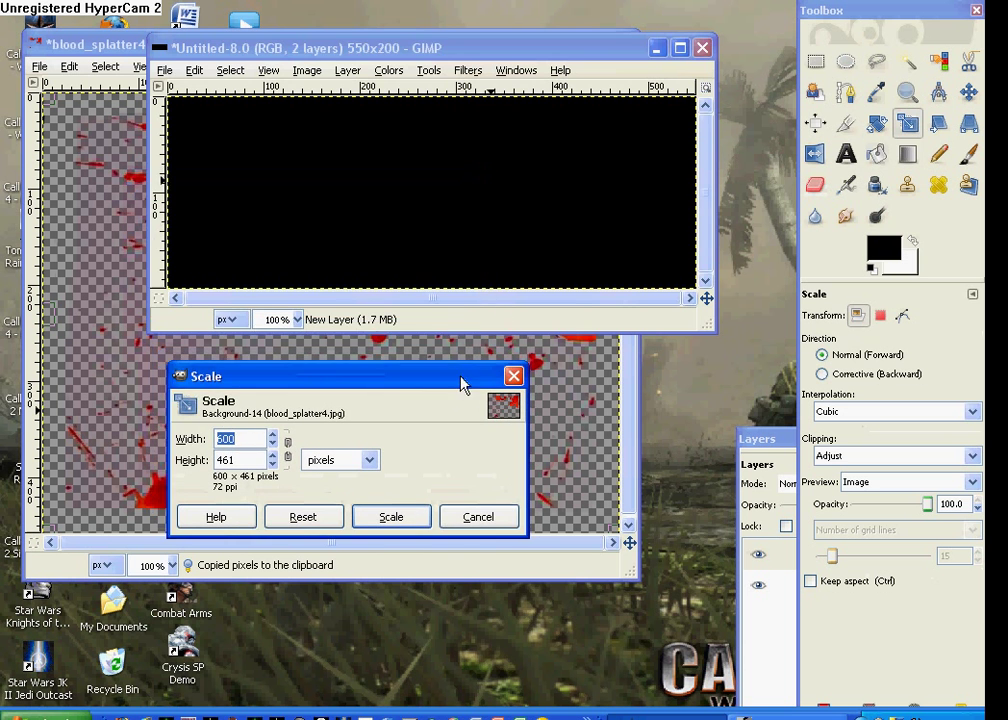
{"action": "right_click", "coordinate": [462, 180]}
{"action": "mouse_move", "coordinate": [490, 222]}
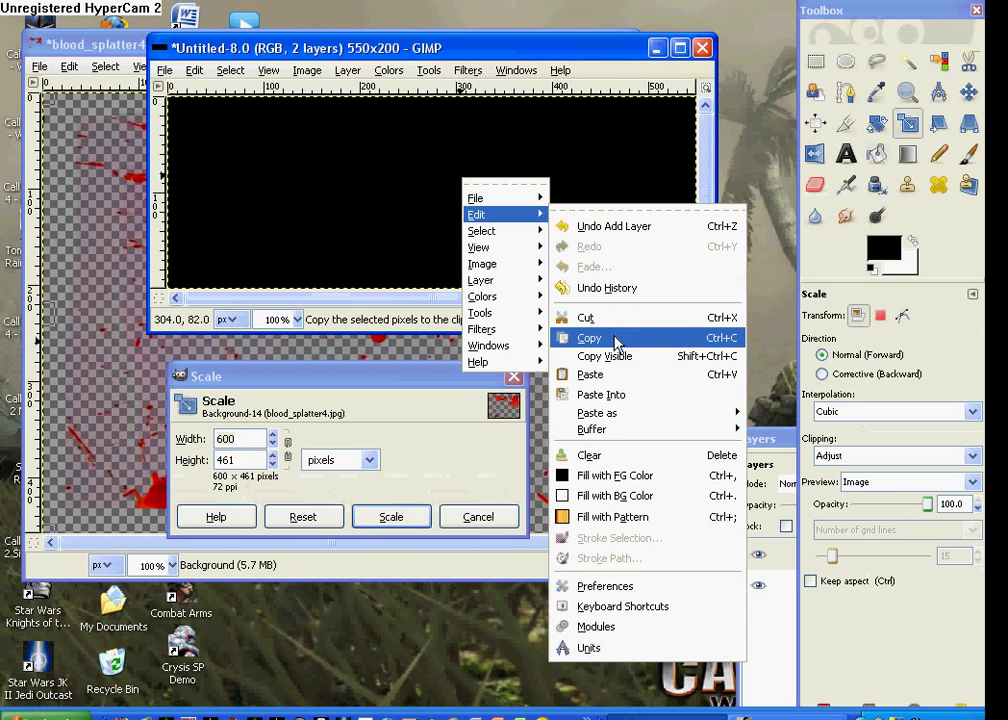
{"action": "left_click", "coordinate": [595, 371]}
{"action": "left_click", "coordinate": [679, 47]}
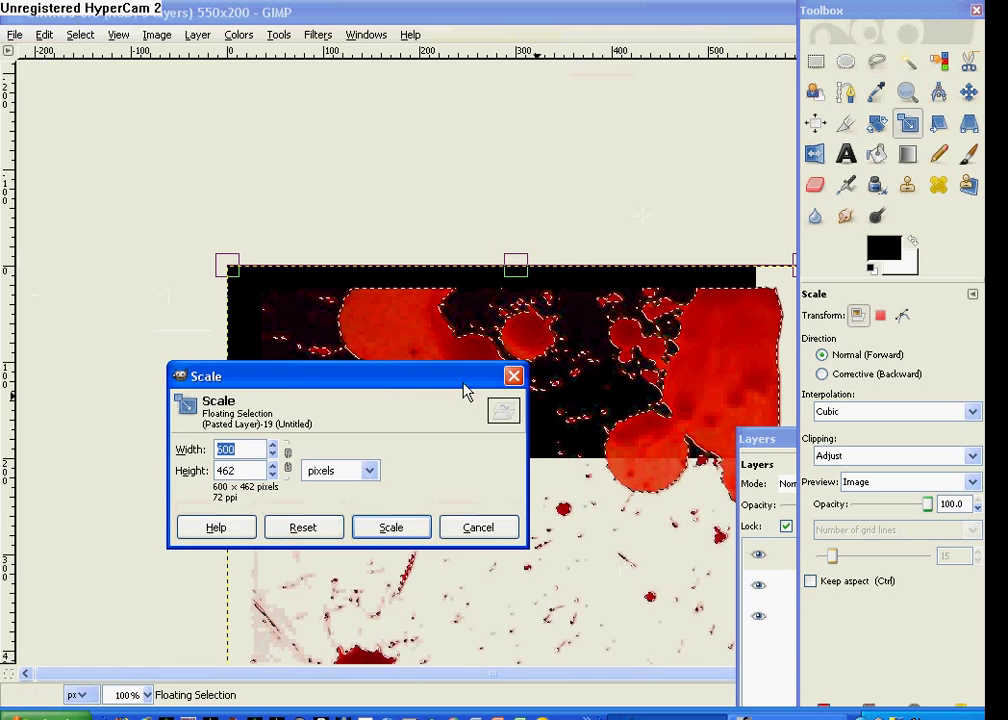
Step: Scale the floating splatter to about 569 x 221 pixels, extending slightly past the canvas's upper, lower and left edges
{"action": "left_click_drag", "start_coordinate": [466, 383], "coordinate": [154, 499]}
{"action": "left_click_drag", "start_coordinate": [515, 487], "coordinate": [447, 389]}
{"action": "left_click_drag", "start_coordinate": [650, 213], "coordinate": [497, 357]}
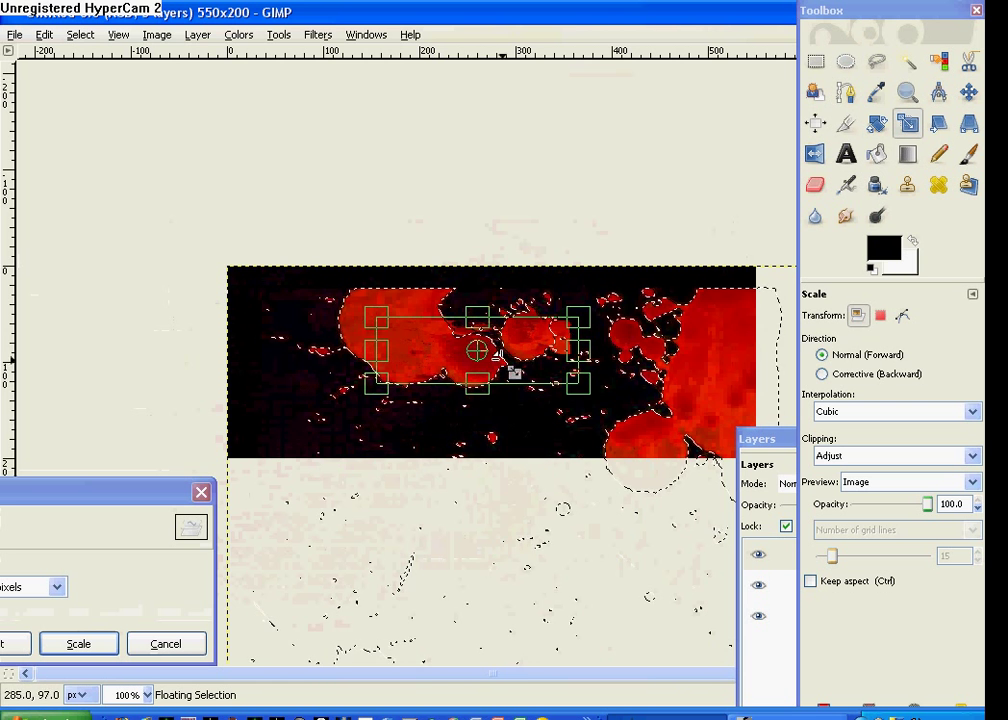
{"action": "left_click_drag", "start_coordinate": [581, 352], "coordinate": [754, 364]}
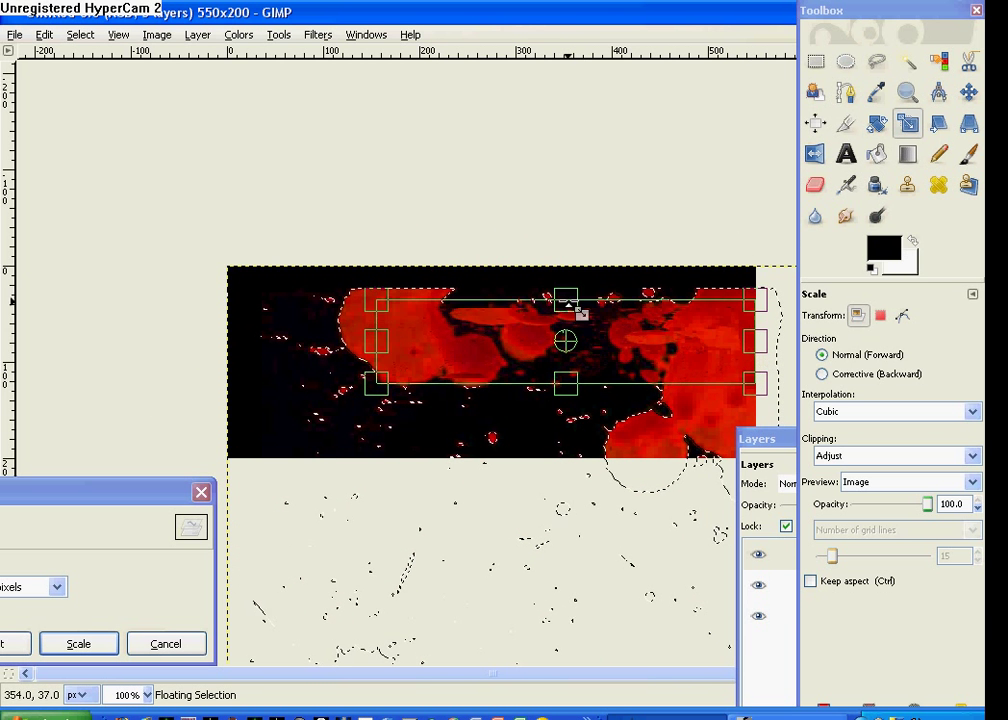
{"action": "left_click_drag", "start_coordinate": [573, 306], "coordinate": [573, 272]}
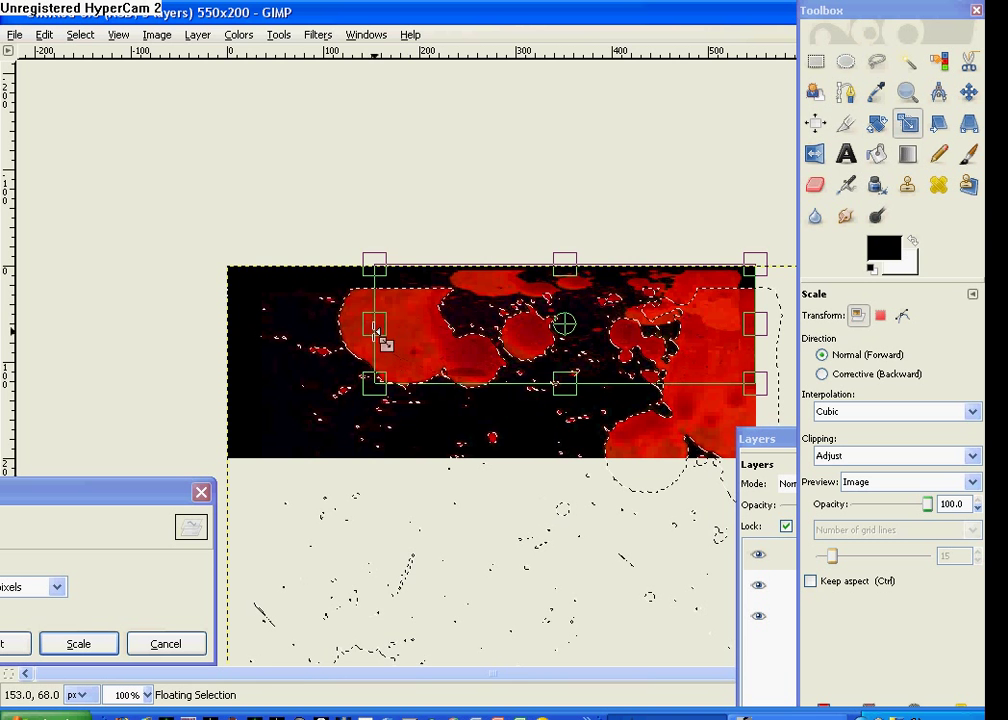
{"action": "left_click_drag", "start_coordinate": [375, 331], "coordinate": [214, 339]}
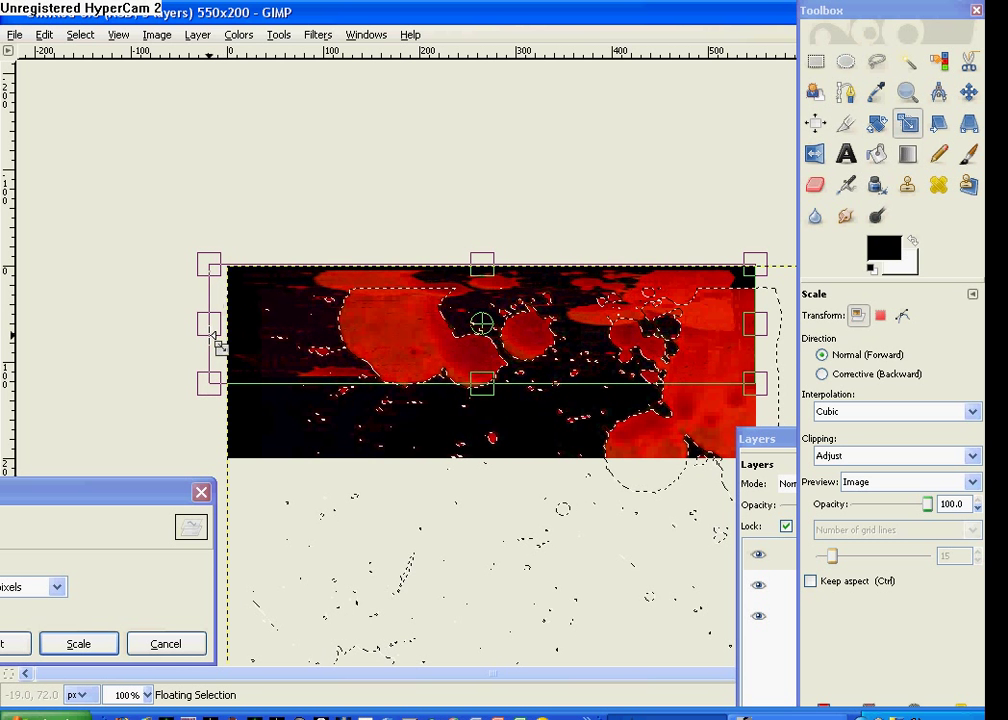
{"action": "left_click_drag", "start_coordinate": [482, 268], "coordinate": [482, 261]}
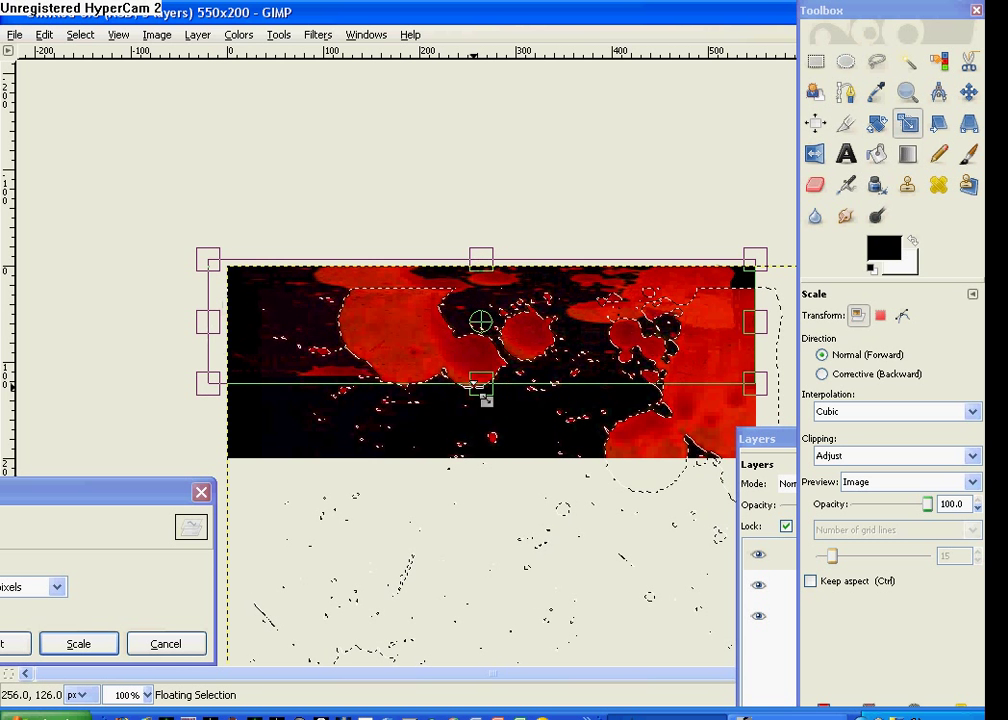
{"action": "left_click_drag", "start_coordinate": [481, 388], "coordinate": [481, 472]}
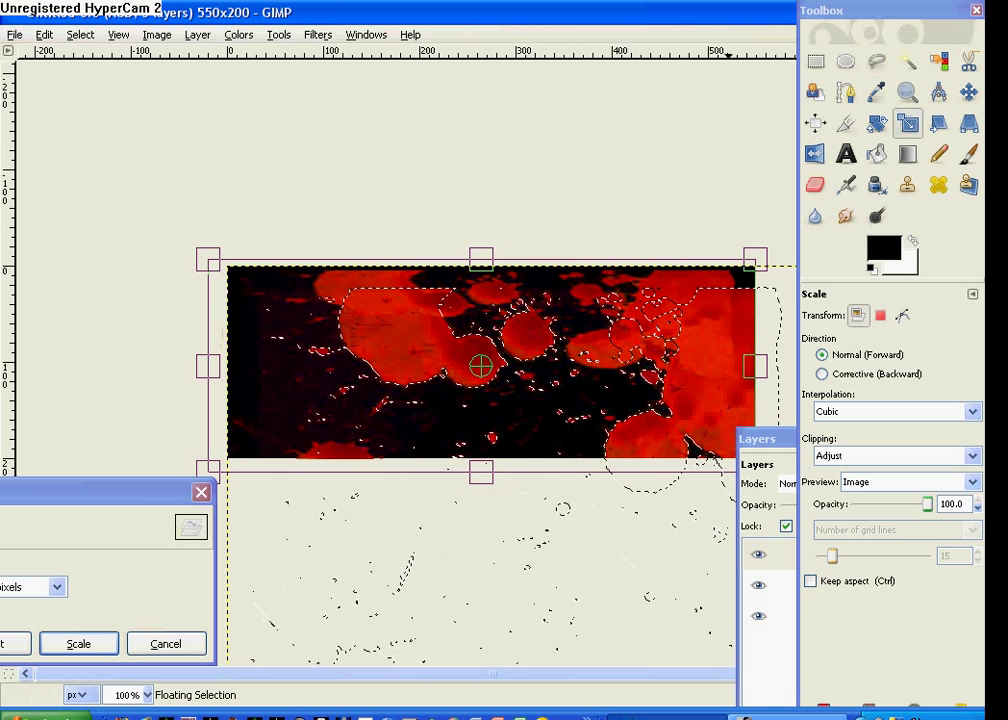
{"action": "left_click", "coordinate": [680, 717]}
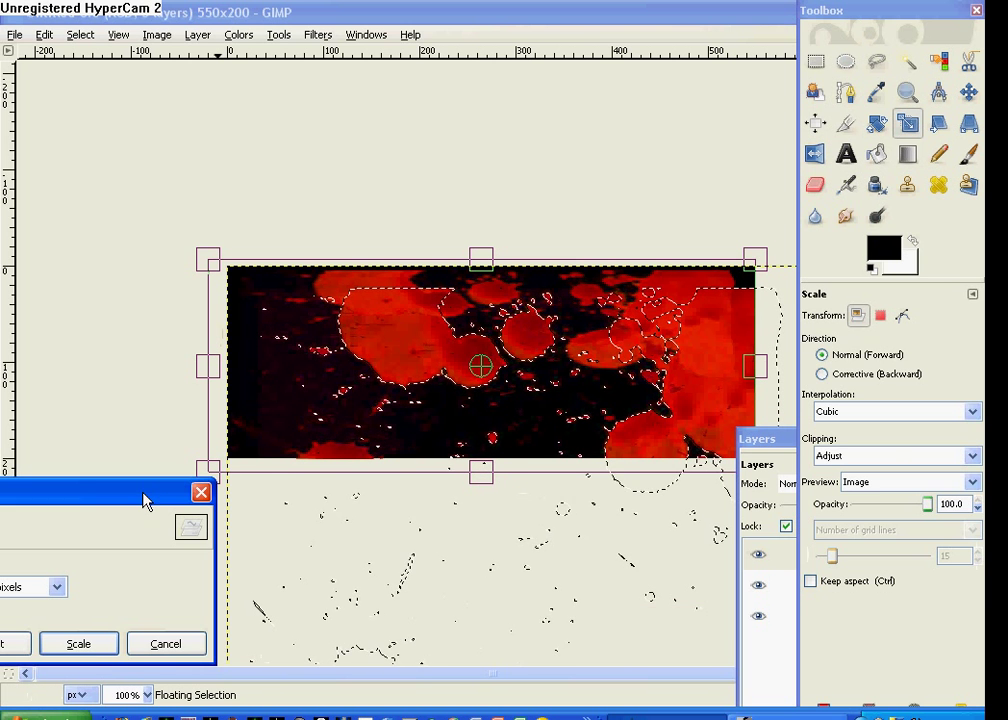
{"action": "left_click_drag", "start_coordinate": [146, 500], "coordinate": [566, 451]}
{"action": "left_click", "coordinate": [494, 596]}
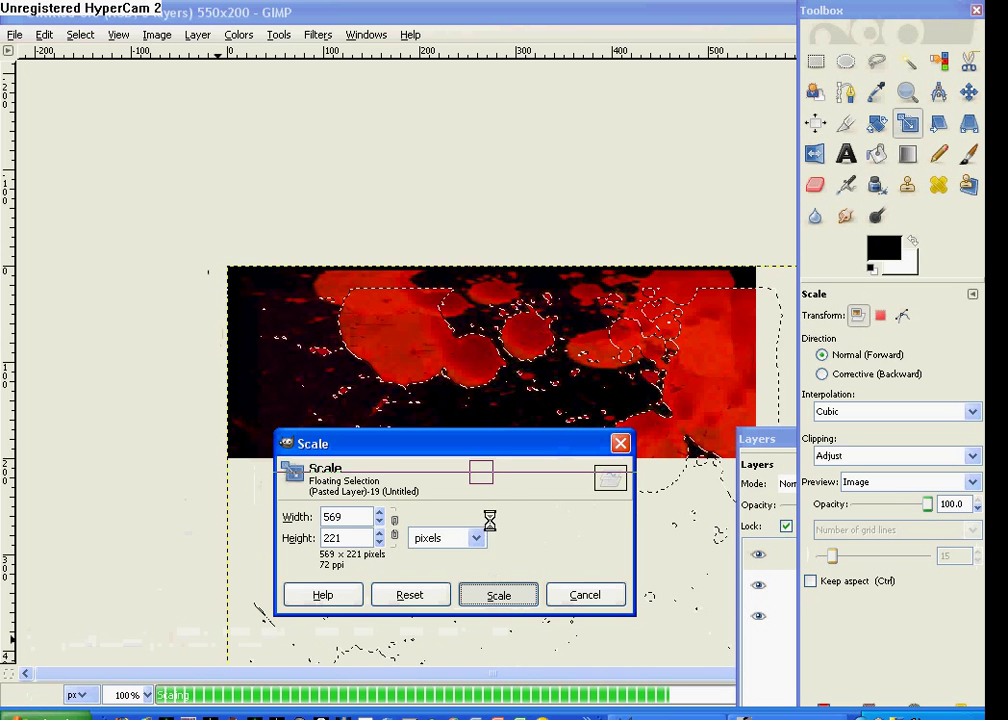
Step: Enlarge the floating splatter to about 597 x 227 pixels by extending its right and upper edges beyond the canvas
{"action": "left_click", "coordinate": [515, 365]}
{"action": "left_click_drag", "start_coordinate": [751, 358], "coordinate": [761, 363]}
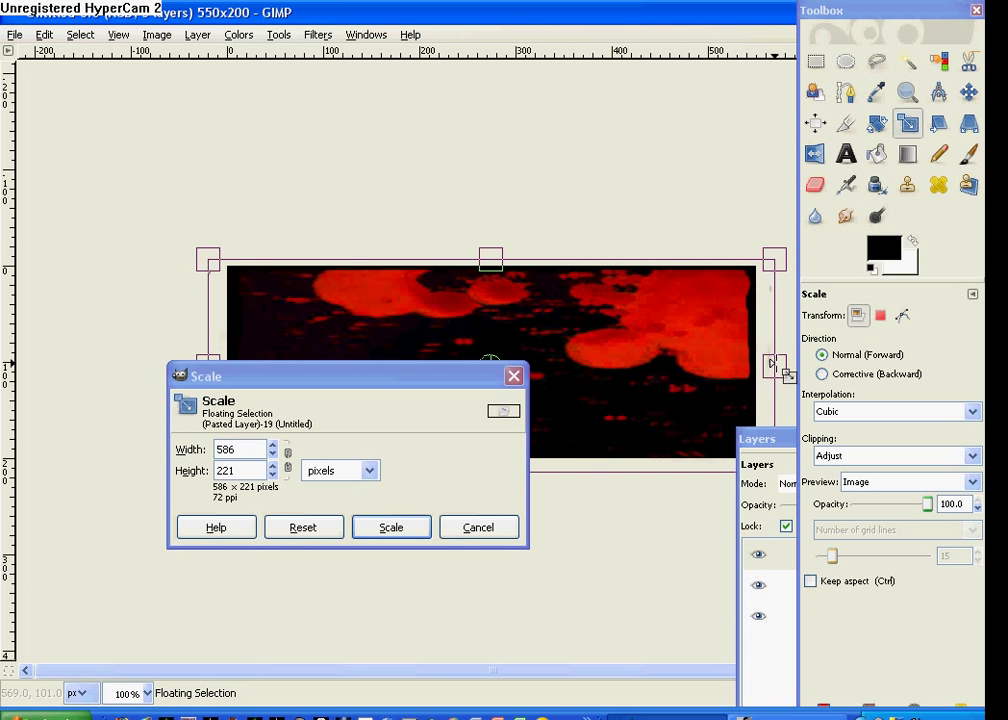
{"action": "left_click", "coordinate": [396, 528]}
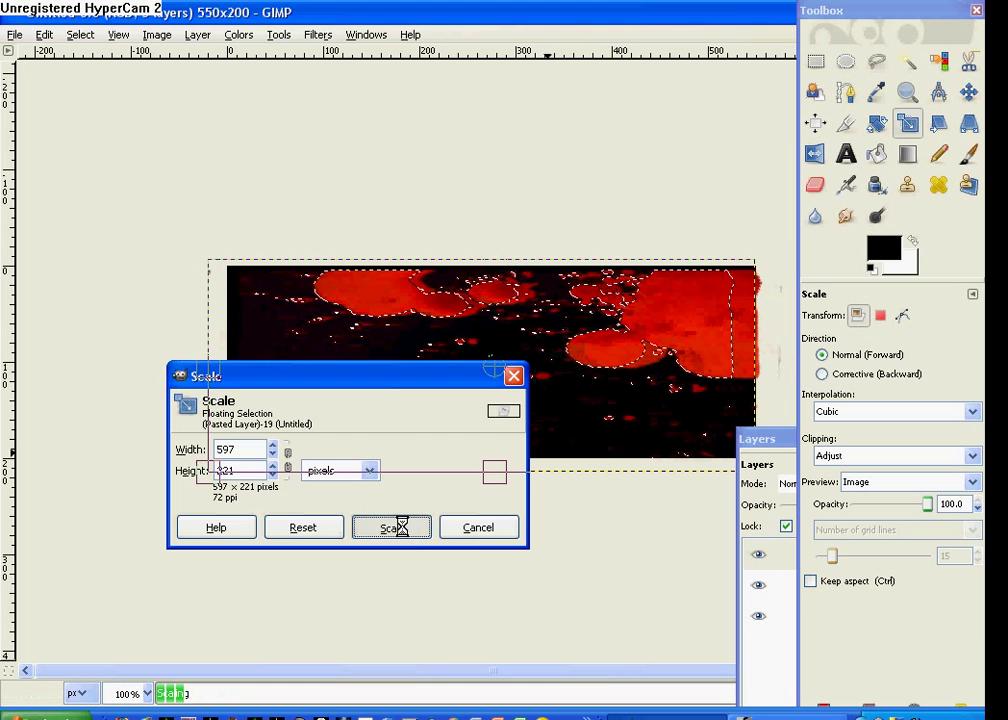
{"action": "left_click", "coordinate": [432, 296]}
{"action": "left_click_drag", "start_coordinate": [498, 263], "coordinate": [490, 257]}
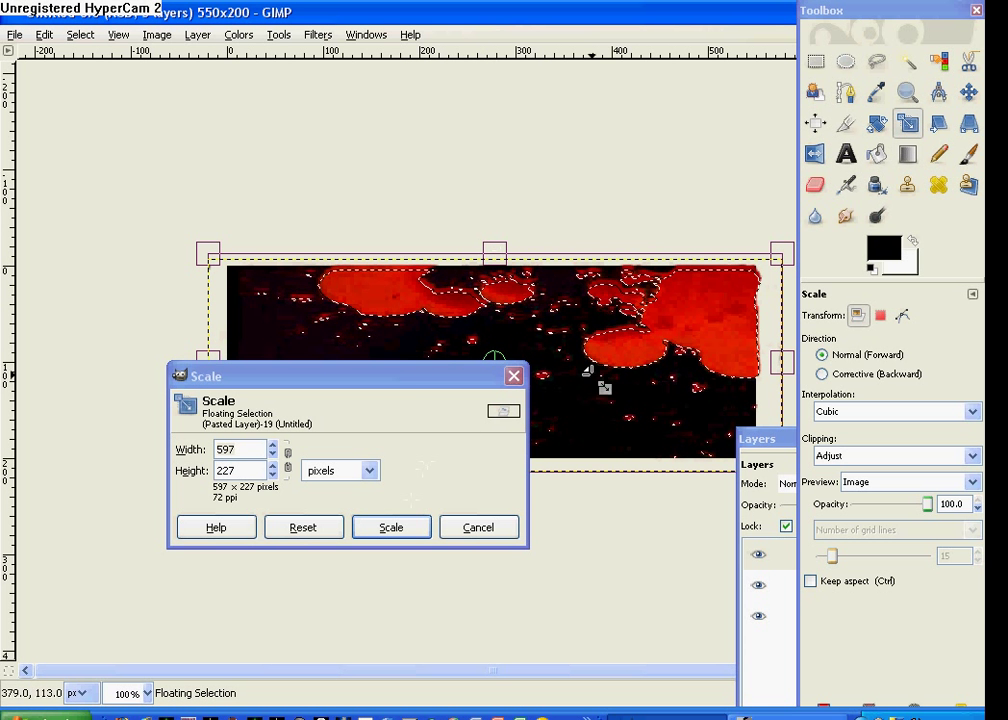
{"action": "left_click_drag", "start_coordinate": [424, 388], "coordinate": [468, 555]}
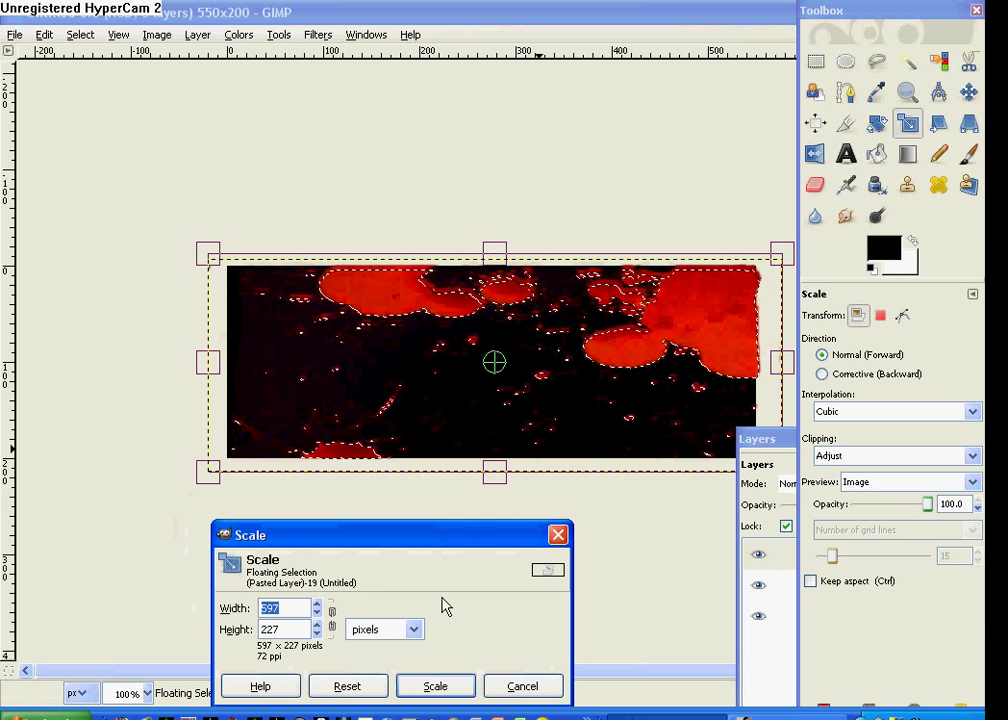
{"action": "left_click", "coordinate": [435, 686]}
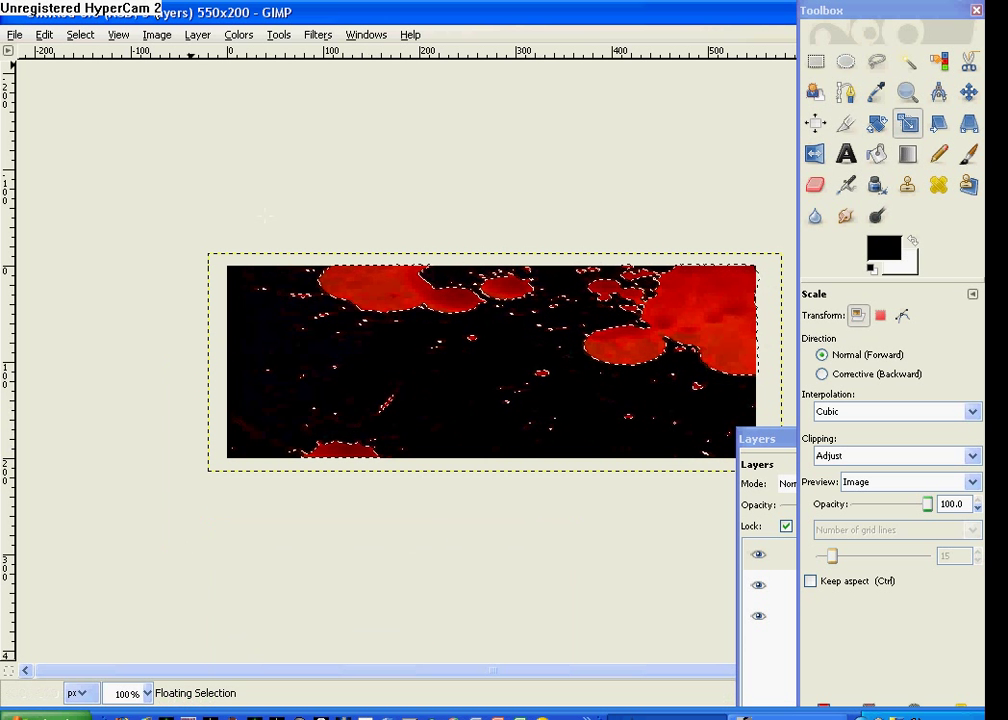
Step: Convert the floating splatter into its own layer and duplicate that layer
{"action": "left_click", "coordinate": [199, 35]}
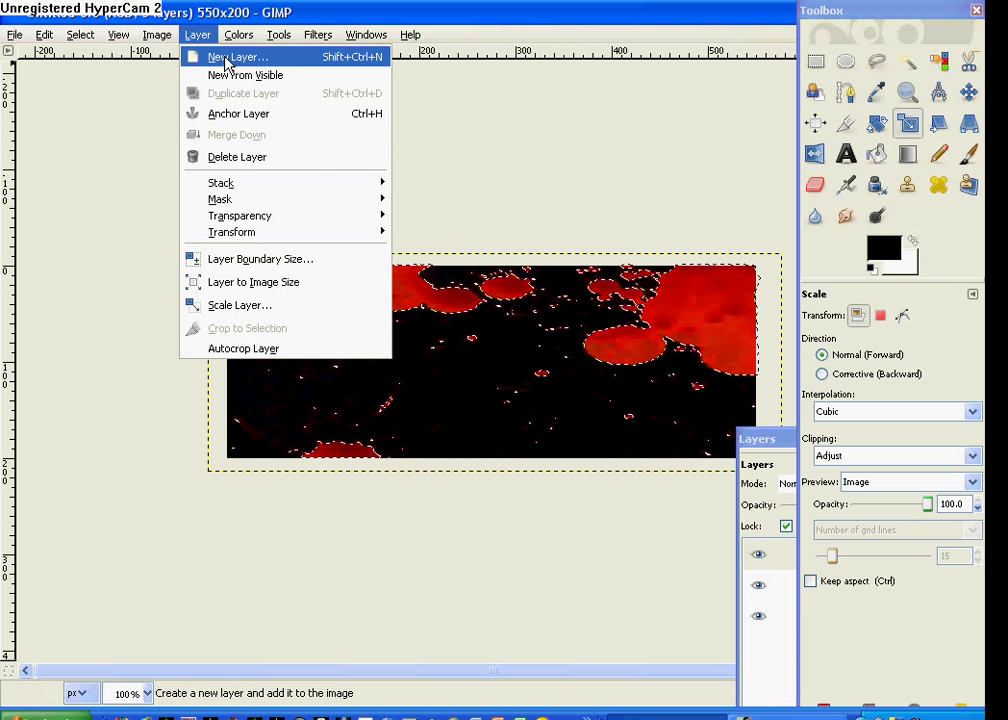
{"action": "left_click", "coordinate": [225, 58]}
{"action": "left_click", "coordinate": [197, 35]}
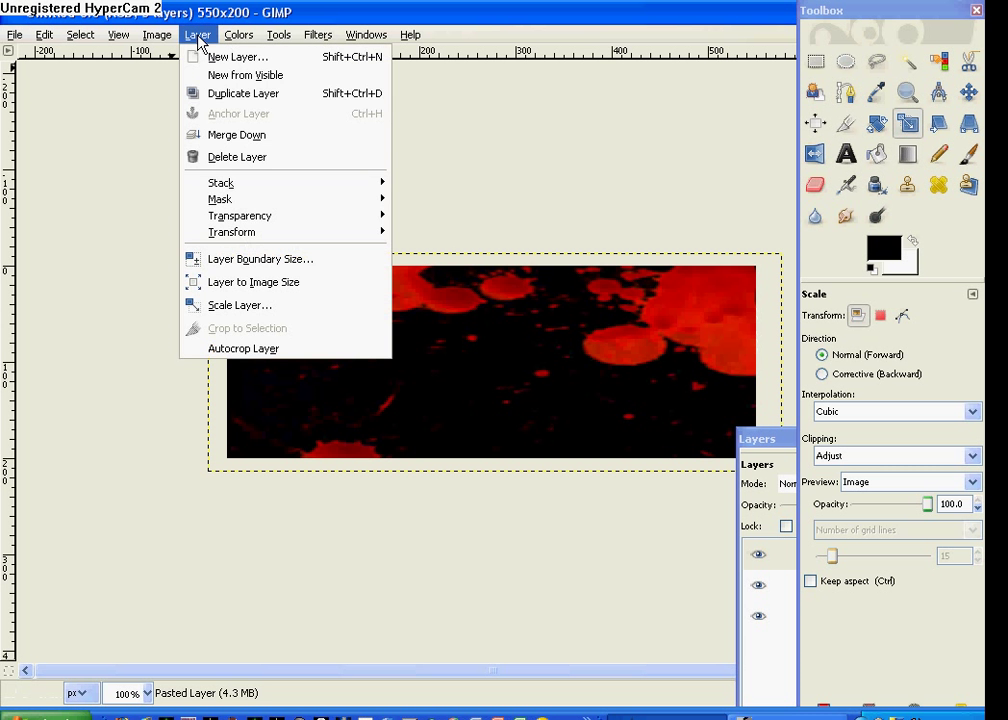
{"action": "left_click", "coordinate": [230, 96]}
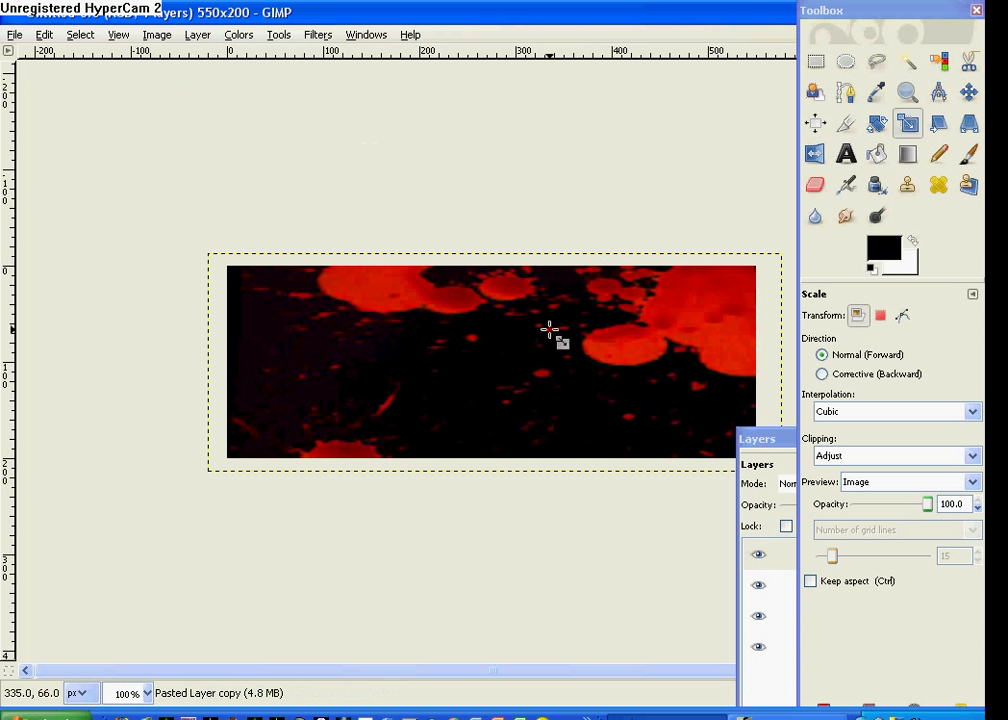
Step: Copy the Sweeney Todd cutout from sweeney_todd2.xcf to the clipboard
{"action": "left_click", "coordinate": [700, 714]}
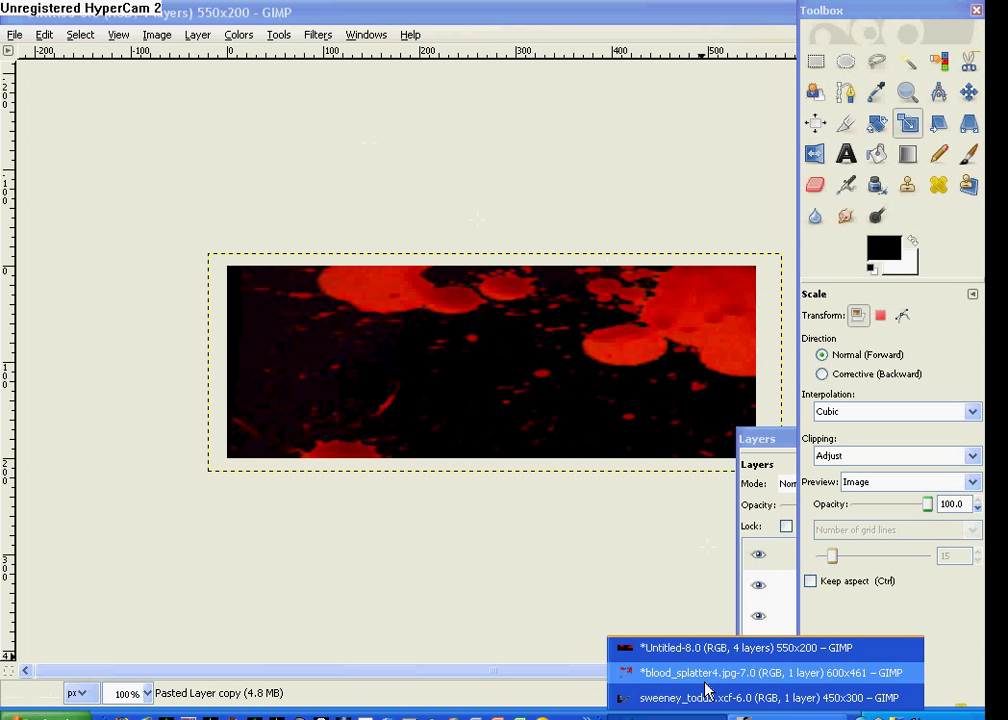
{"action": "left_click", "coordinate": [708, 695]}
{"action": "left_click", "coordinate": [312, 406]}
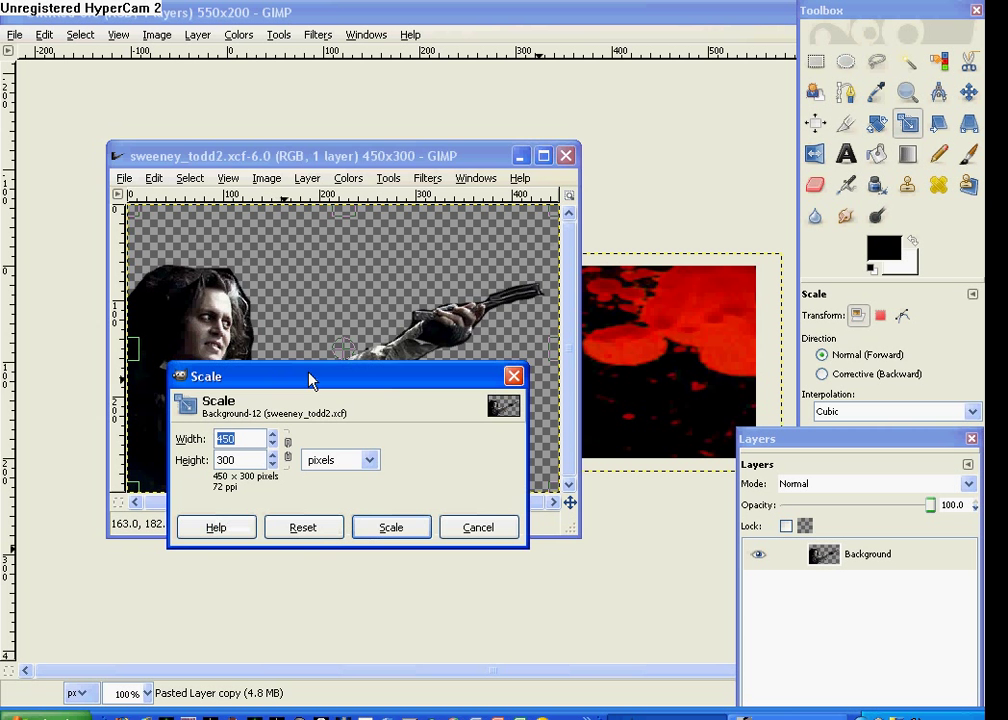
{"action": "right_click", "coordinate": [307, 318]}
{"action": "mouse_move", "coordinate": [350, 352]}
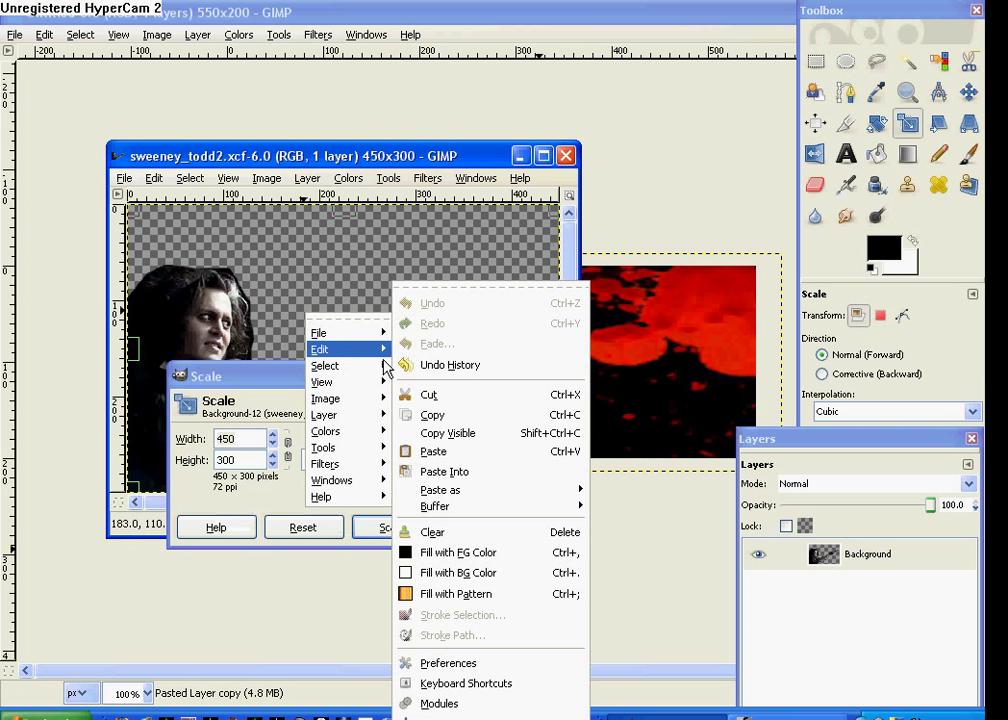
{"action": "left_click", "coordinate": [478, 427]}
Step: Paste the copied Sweeney Todd cutout into the 550 x 200 splatter image
{"action": "left_click", "coordinate": [702, 299]}
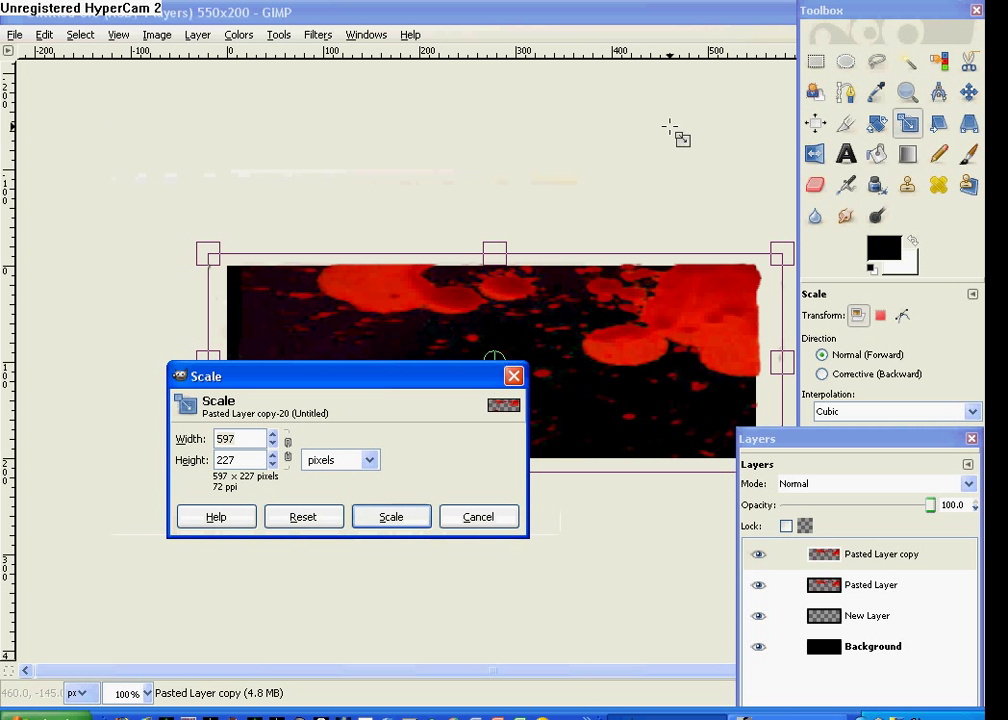
{"action": "right_click", "coordinate": [549, 319]}
{"action": "mouse_move", "coordinate": [592, 352]}
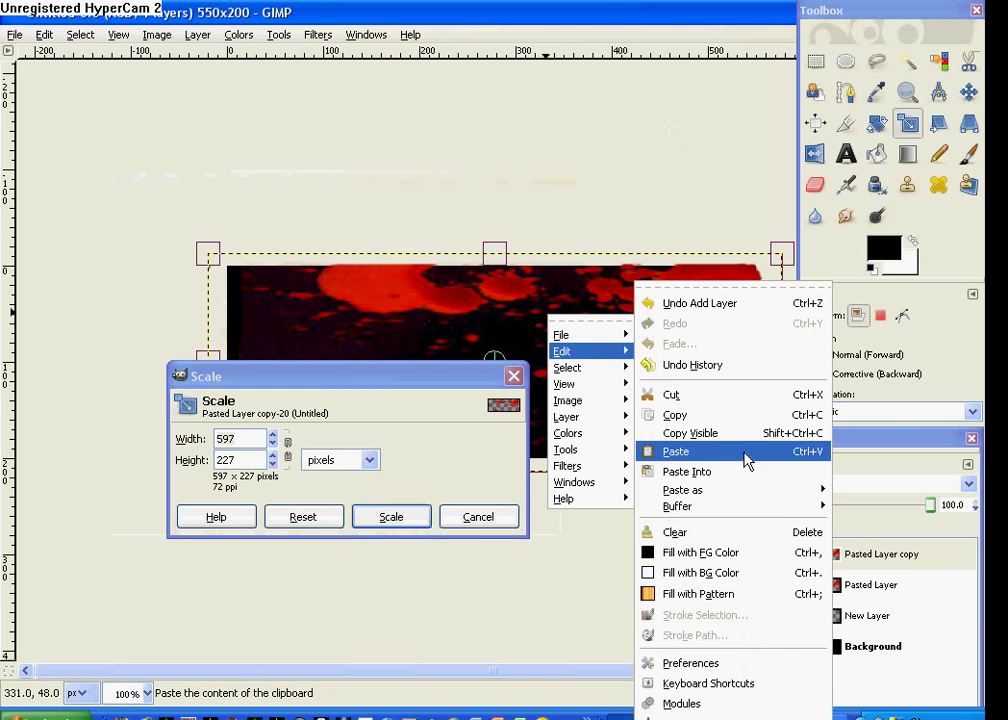
{"action": "left_click", "coordinate": [742, 452]}
Step: Scale the floating cutout to about 381 x 230 pixels against the canvas's left and lower edges and make it a new layer
{"action": "left_click_drag", "start_coordinate": [387, 378], "coordinate": [407, 600]}
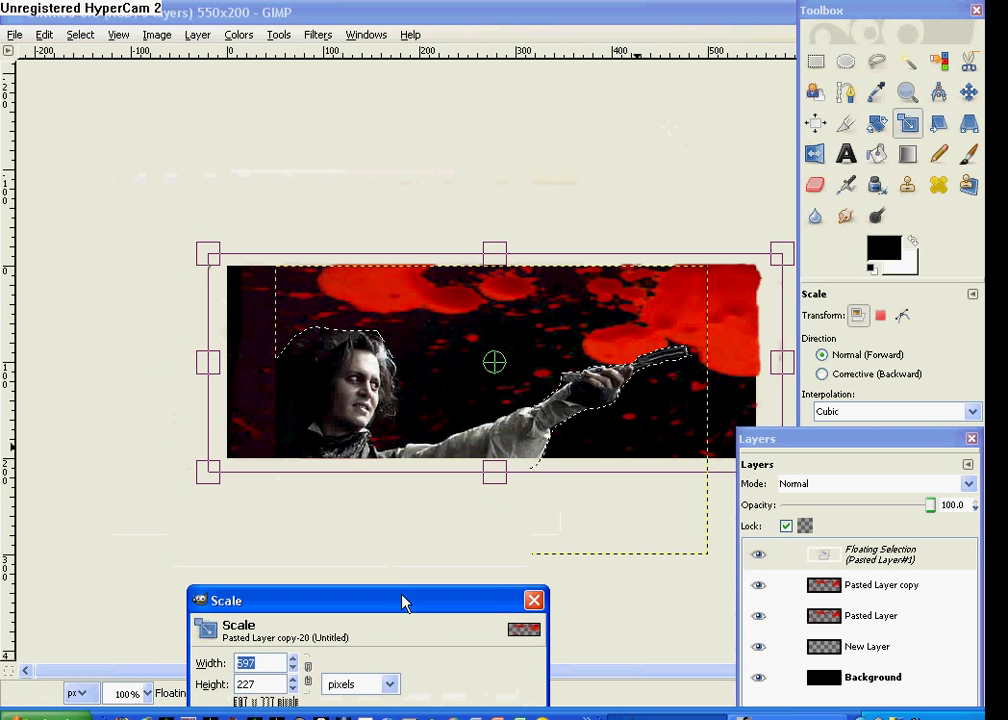
{"action": "left_click_drag", "start_coordinate": [495, 363], "coordinate": [410, 352]}
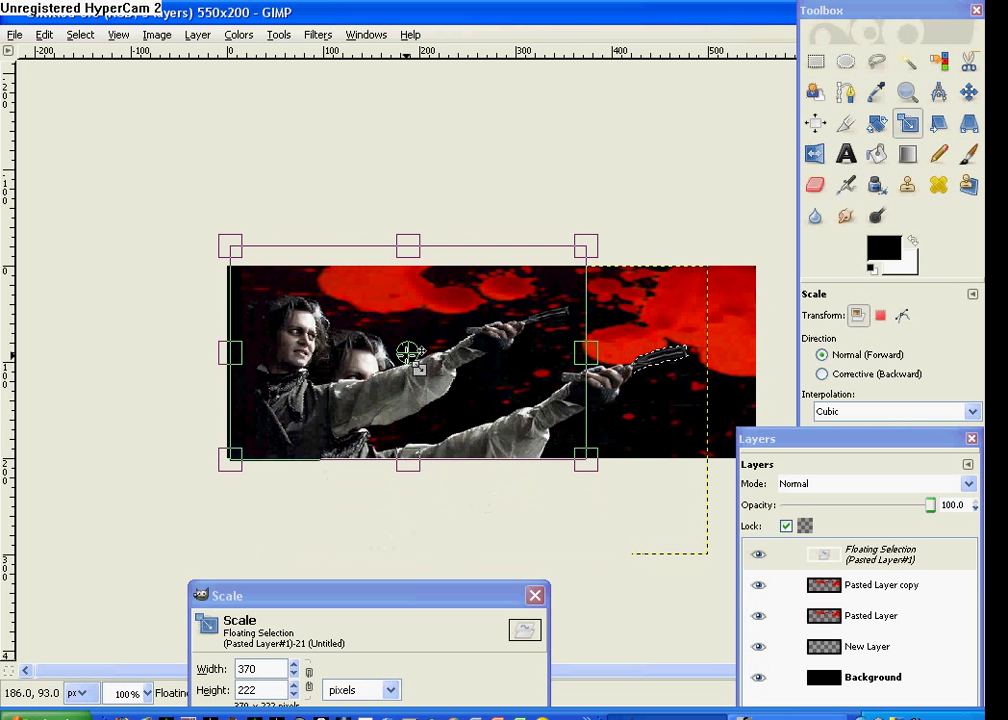
{"action": "left_click_drag", "start_coordinate": [411, 246], "coordinate": [424, 238]}
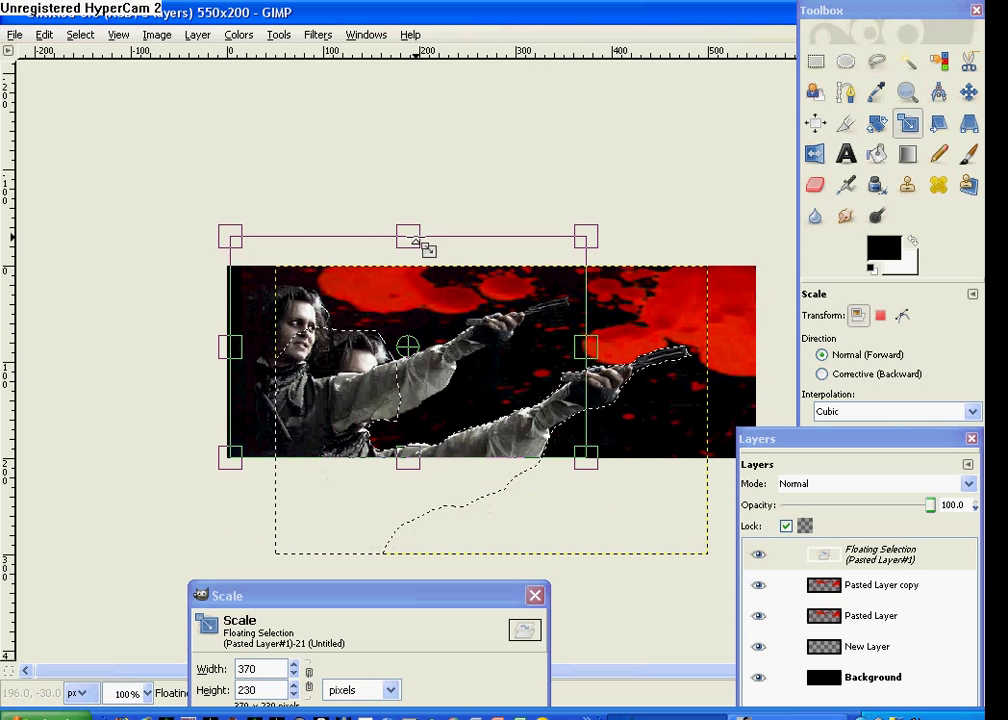
{"action": "left_click_drag", "start_coordinate": [587, 337], "coordinate": [599, 346]}
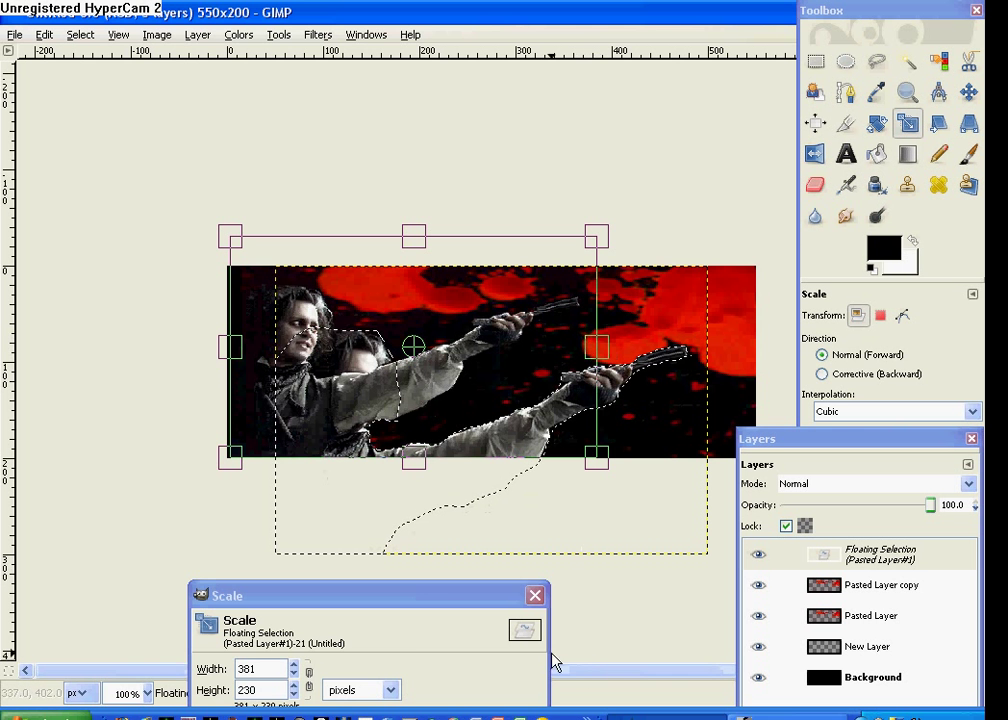
{"action": "left_click_drag", "start_coordinate": [448, 603], "coordinate": [498, 486]}
{"action": "left_click", "coordinate": [470, 632]}
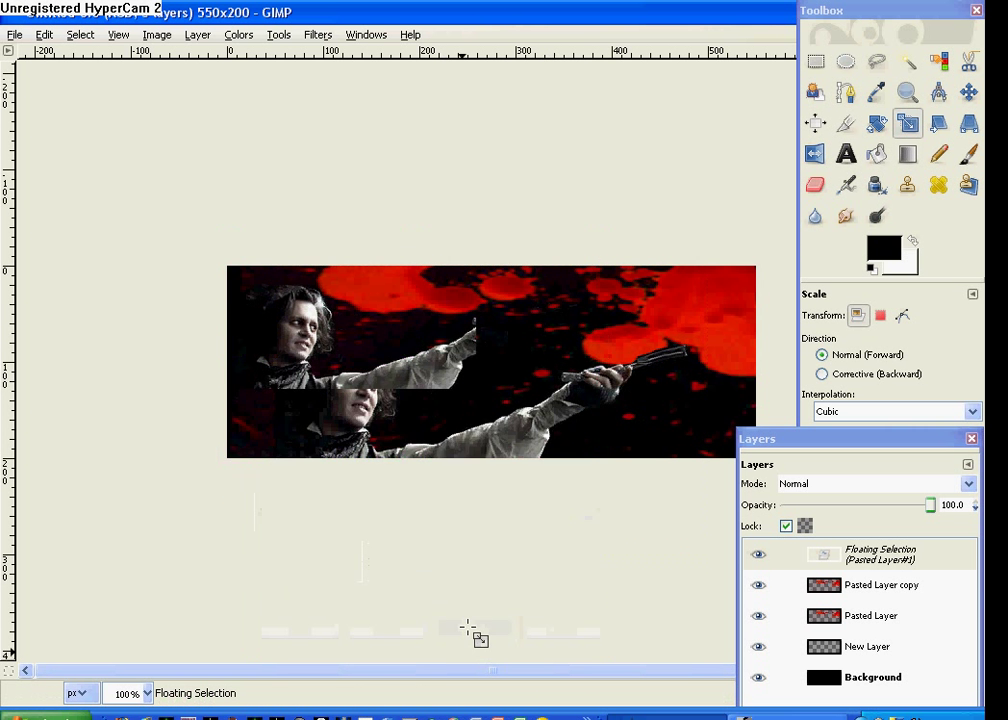
{"action": "left_click", "coordinate": [197, 34]}
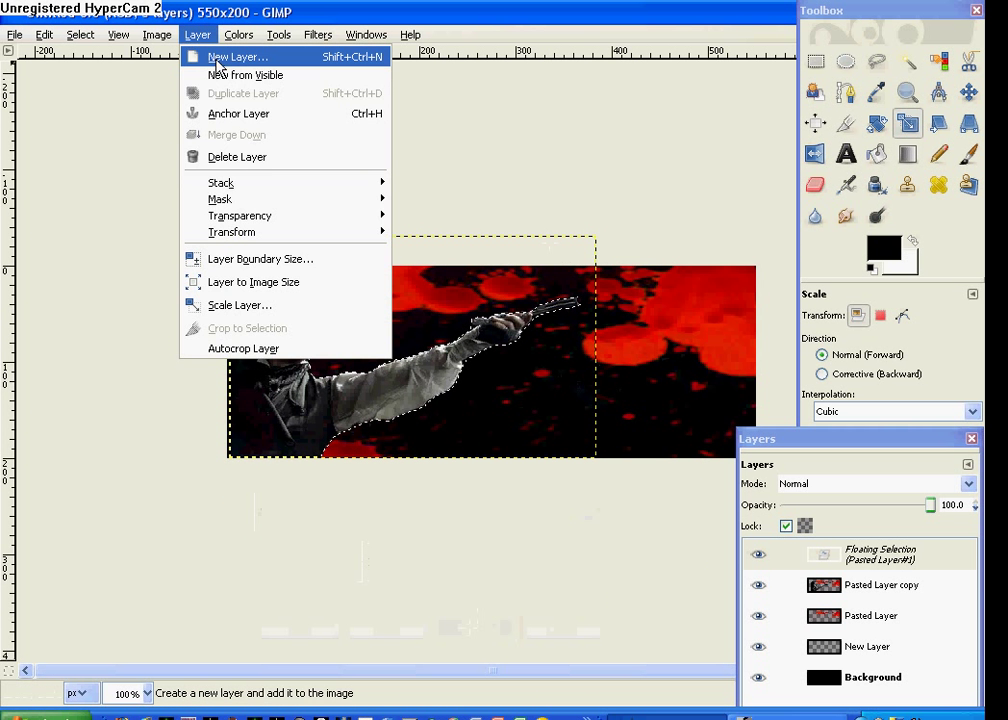
{"action": "left_click", "coordinate": [218, 60]}
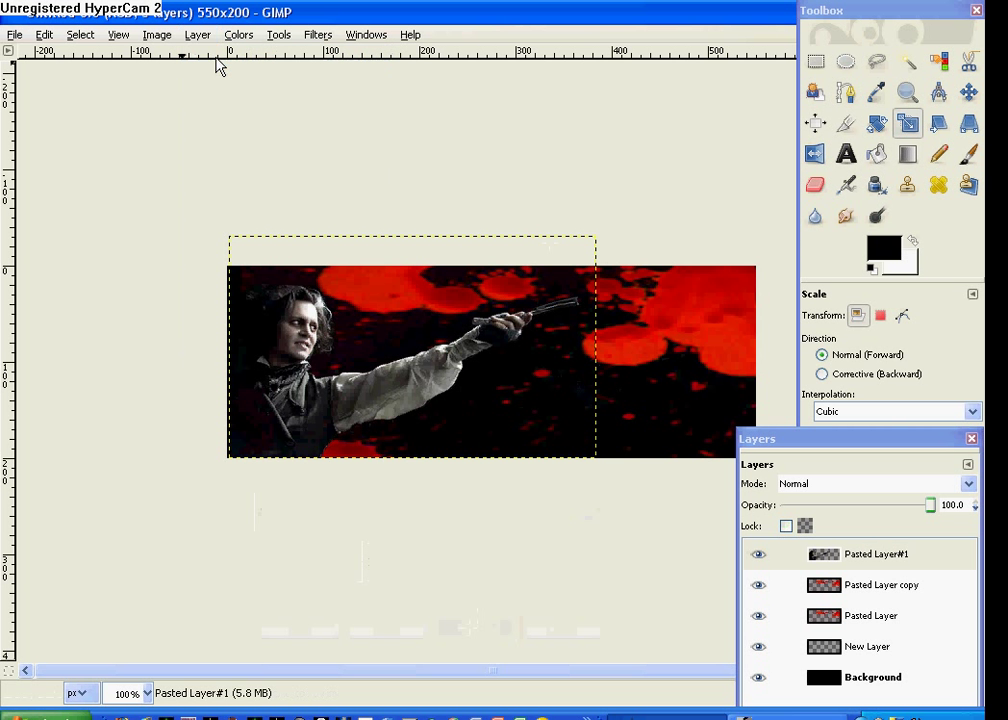
Step: Set the Text tool's font to Metal Macabre and its size to 42 px
{"action": "left_click", "coordinate": [846, 155]}
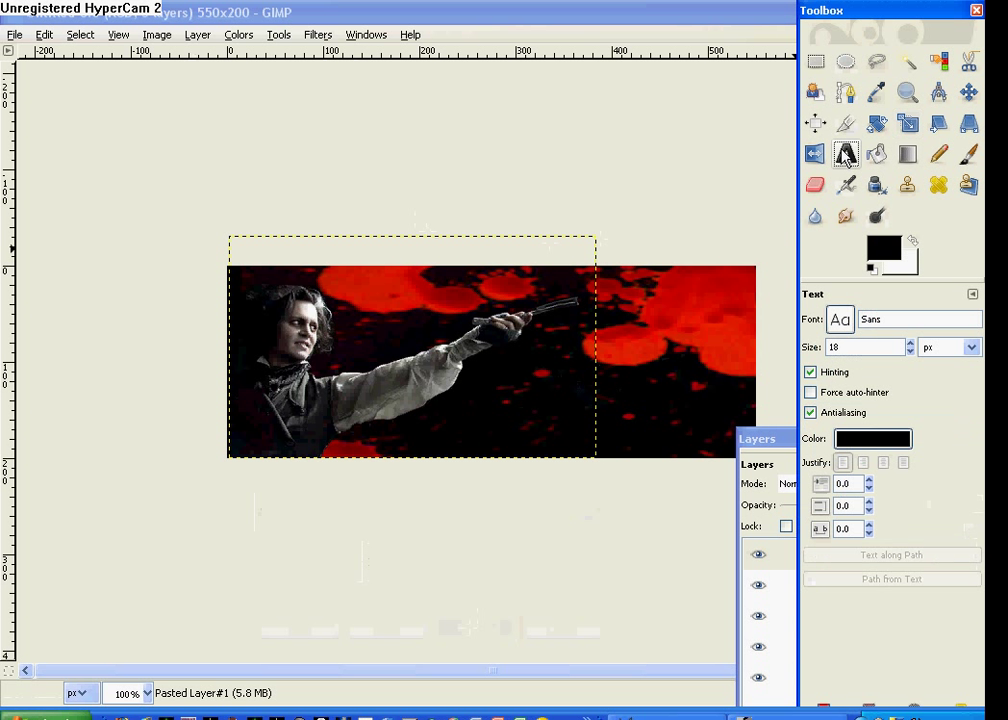
{"action": "left_click", "coordinate": [841, 320]}
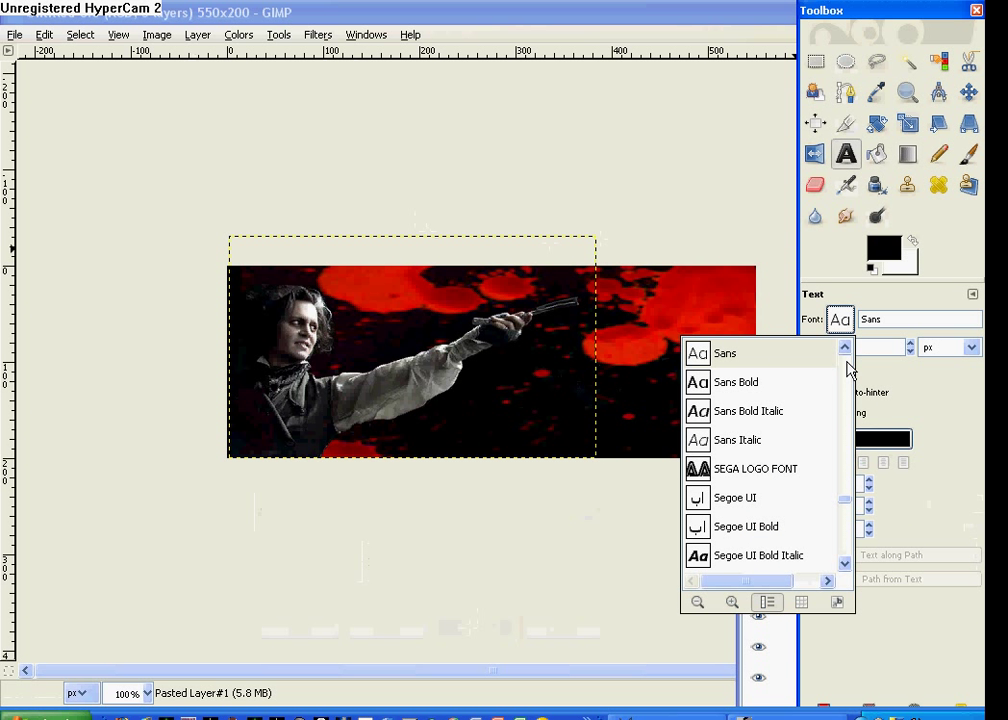
{"action": "left_click_drag", "start_coordinate": [843, 510], "coordinate": [846, 497]}
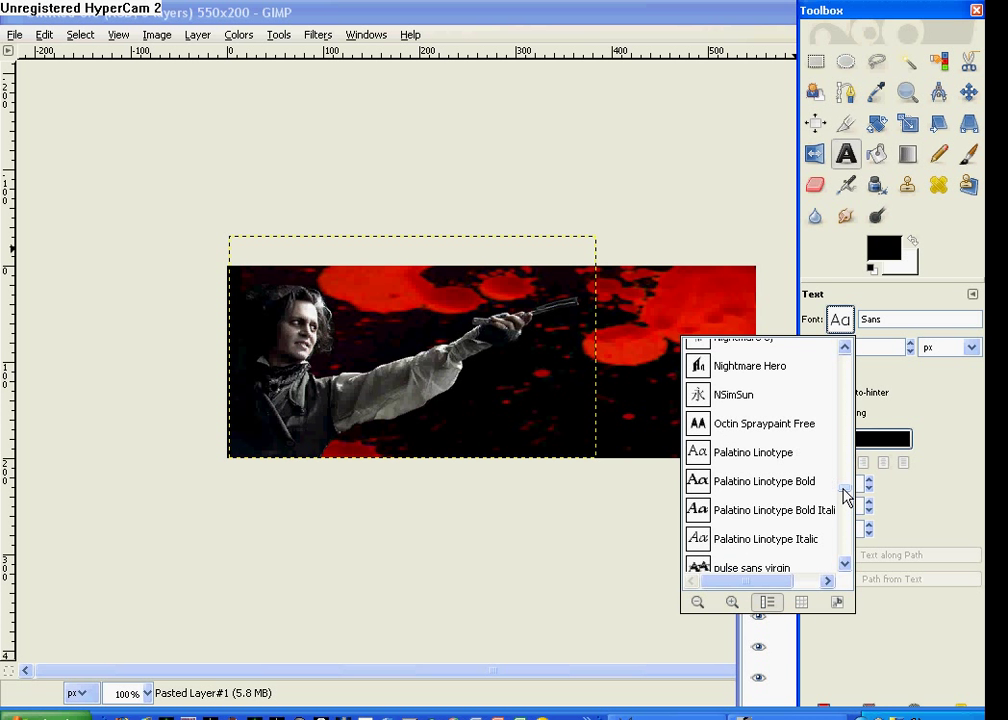
{"action": "left_click", "coordinate": [775, 510]}
{"action": "left_click", "coordinate": [841, 319]}
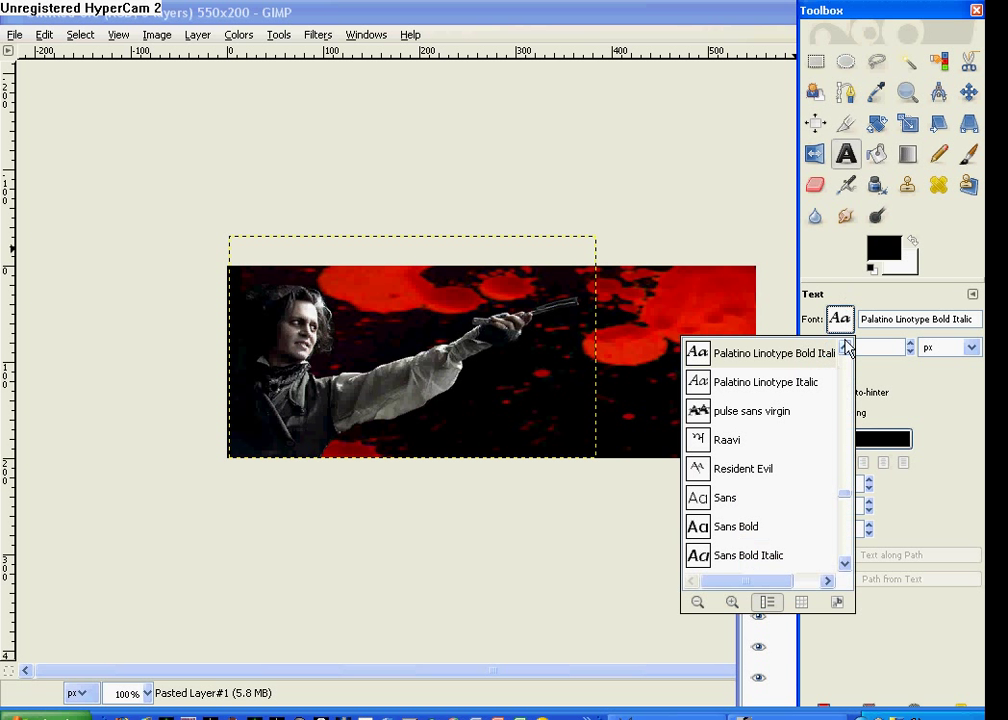
{"action": "left_click", "coordinate": [844, 347]}
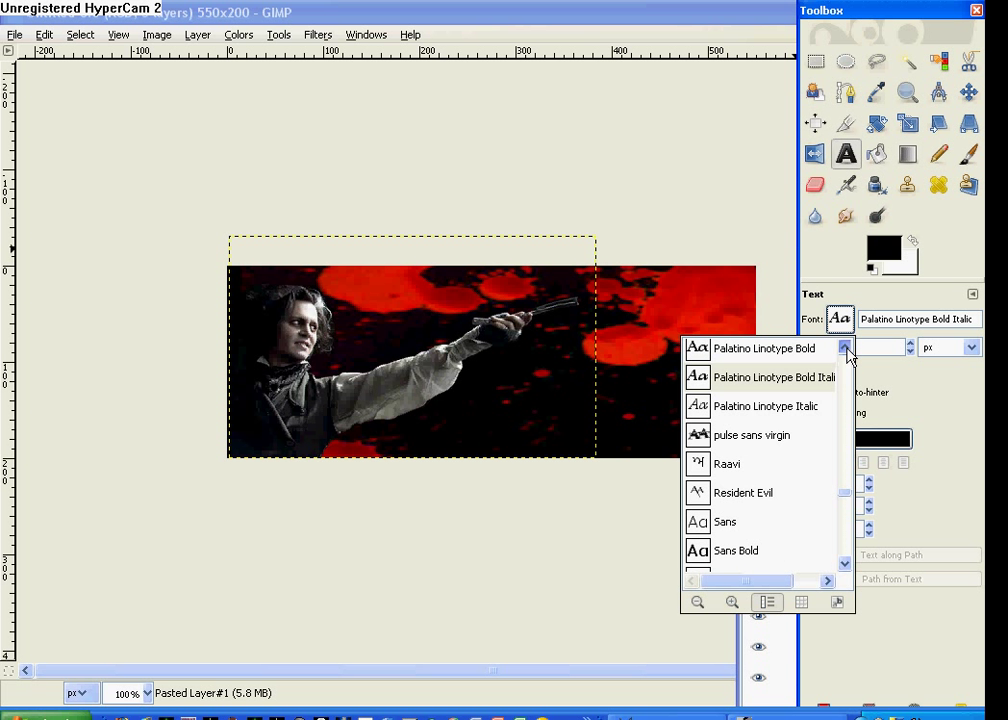
{"action": "left_click_drag", "start_coordinate": [845, 348], "coordinate": [845, 348]}
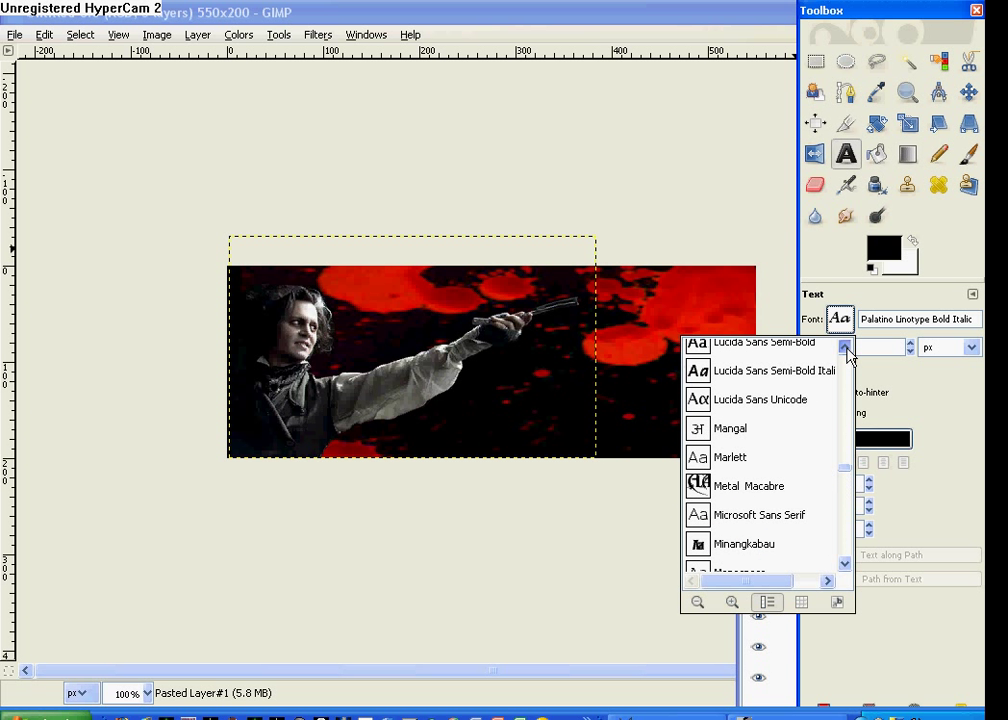
{"action": "left_click", "coordinate": [700, 490]}
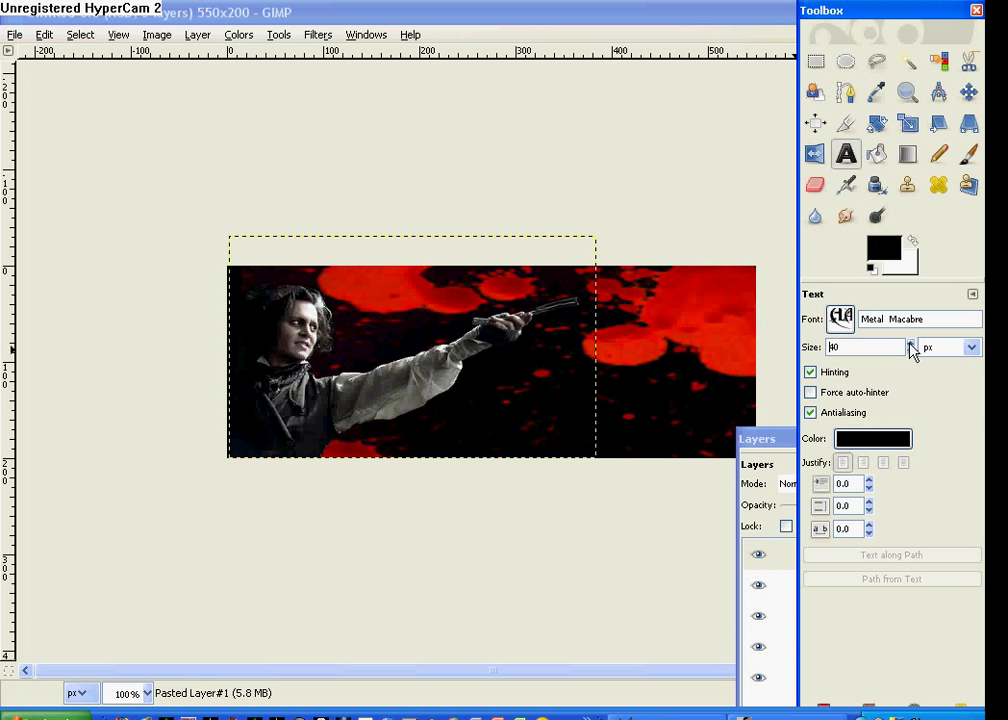
Step: Set the text color to the dark brownish-red swatch from the color history
{"action": "left_click", "coordinate": [873, 440]}
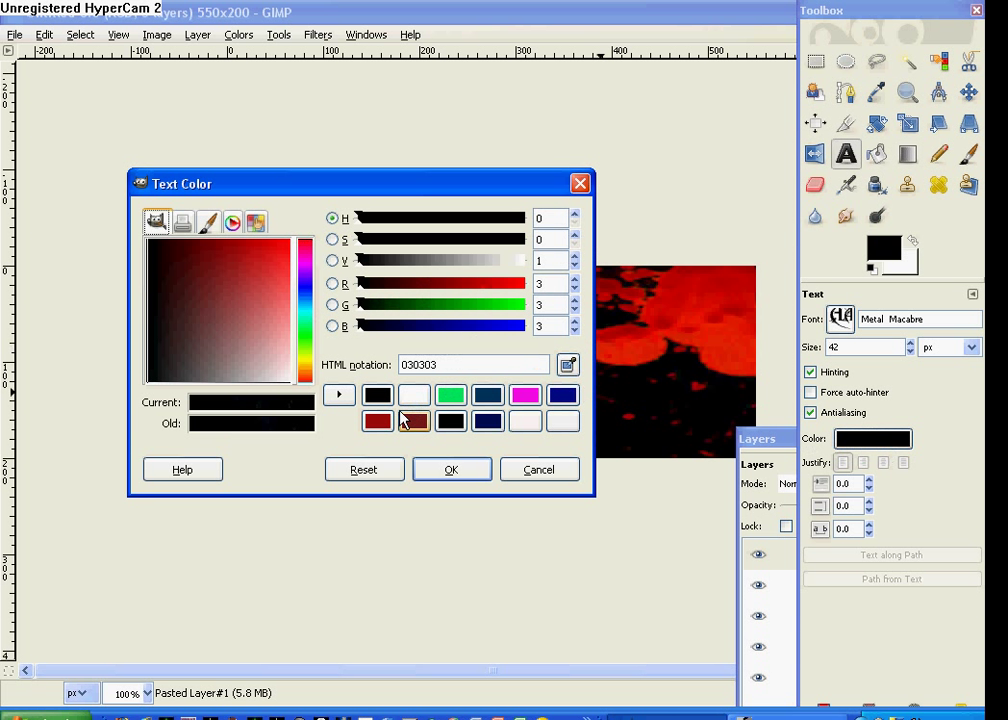
{"action": "left_click", "coordinate": [413, 420]}
{"action": "left_click", "coordinate": [450, 470]}
Step: Add the text "Hello" near the canvas's lower-right edge and close the text editor
{"action": "left_click", "coordinate": [558, 432]}
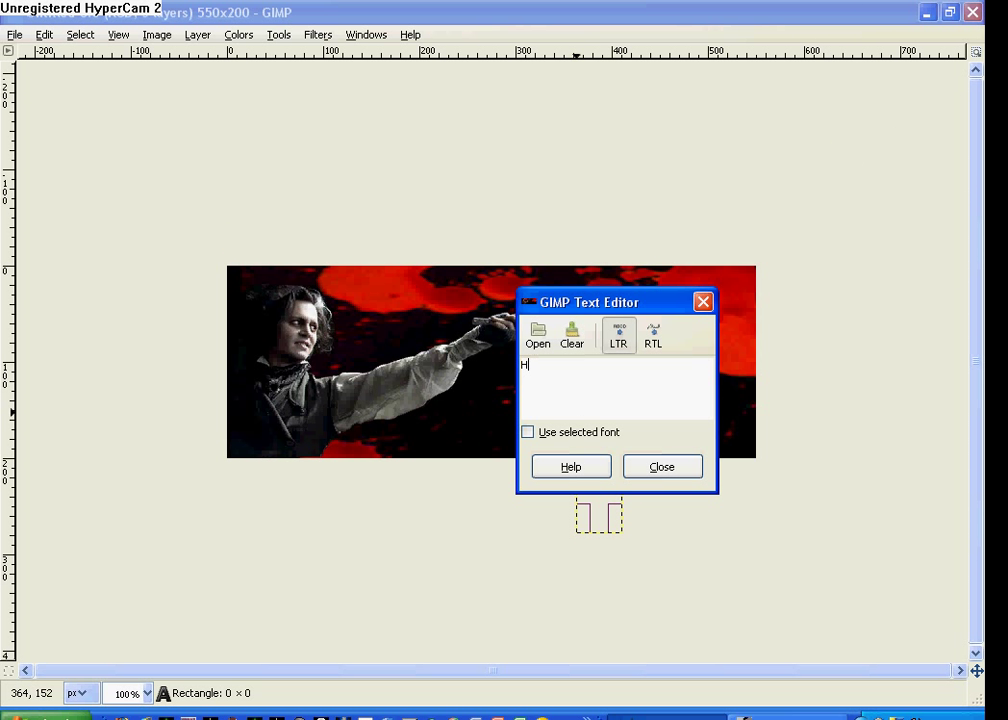
{"action": "left_click", "coordinate": [642, 463]}
{"action": "left_click", "coordinate": [661, 470]}
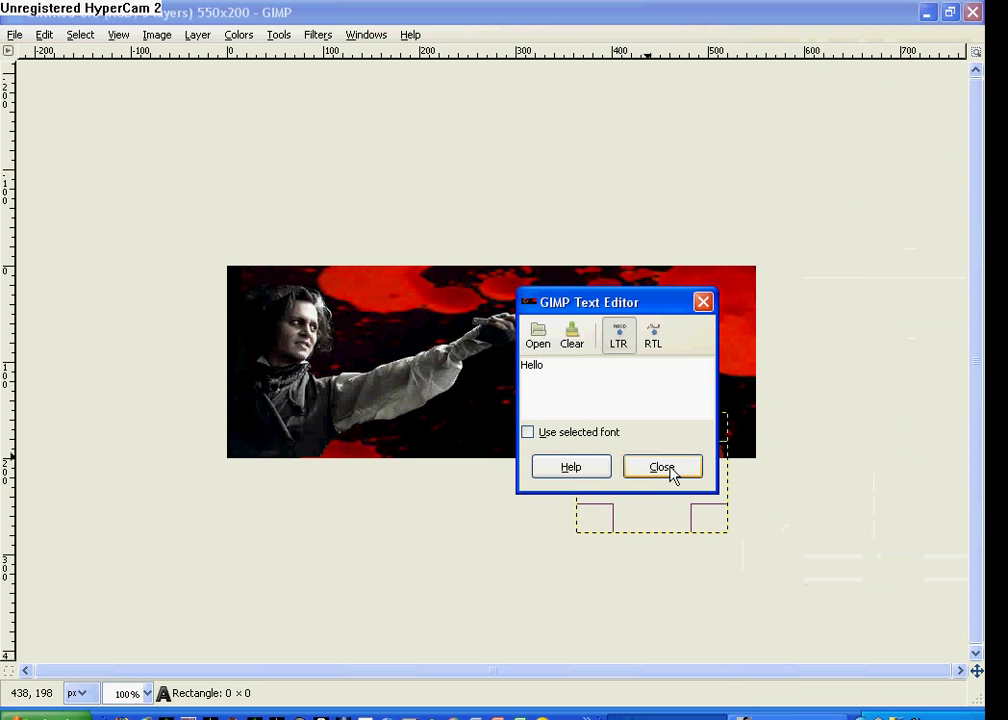
{"action": "left_click", "coordinate": [700, 714]}
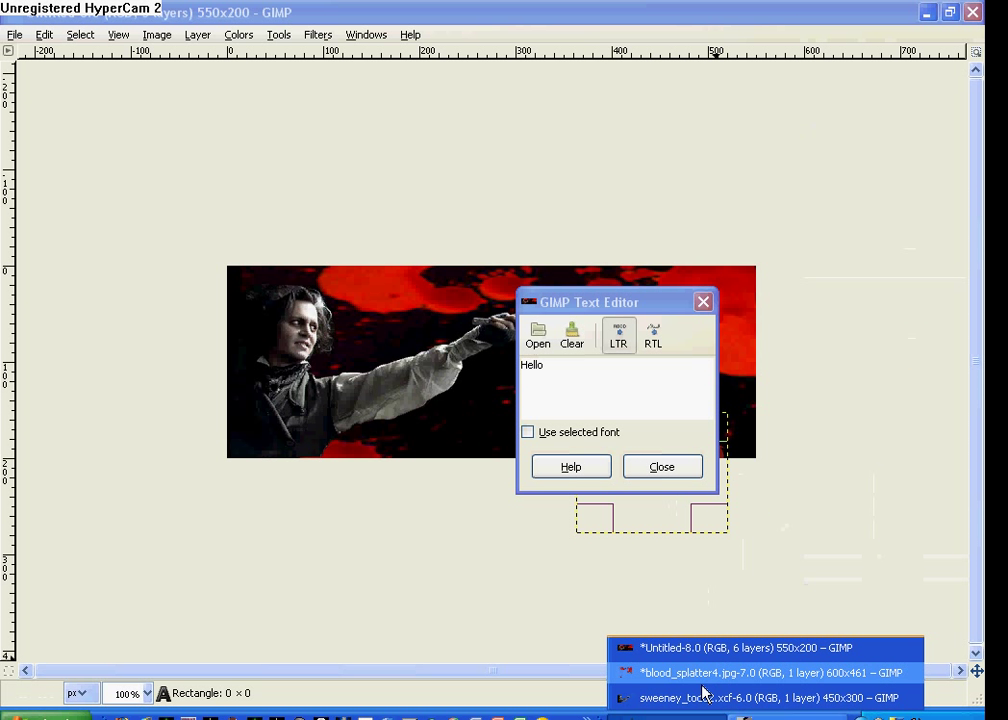
{"action": "left_click", "coordinate": [702, 716]}
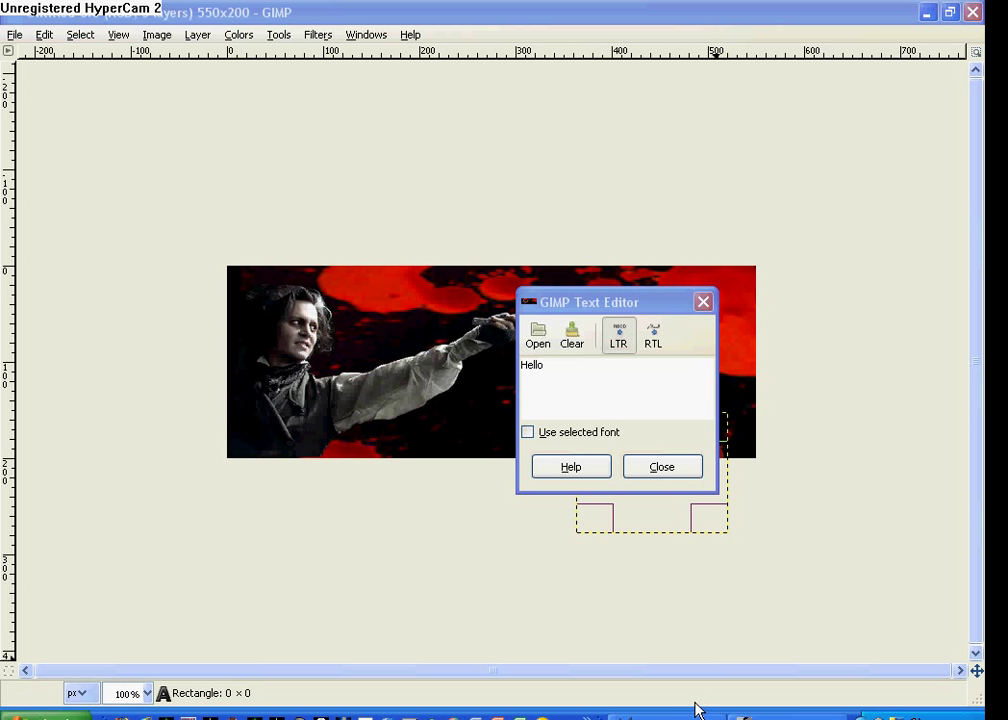
{"action": "left_click", "coordinate": [651, 482]}
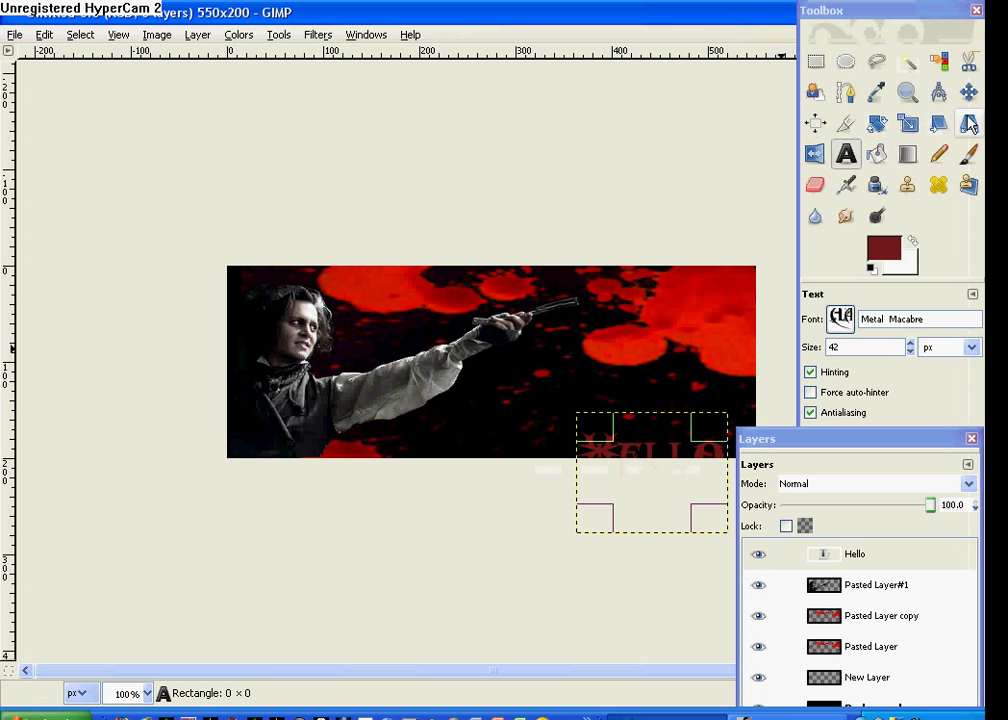
Step: Reposition the "Hello" text layer with the Scale tool so the lettering sits inside the canvas below the outstretched arm
{"action": "left_click", "coordinate": [907, 122]}
{"action": "left_click", "coordinate": [640, 468]}
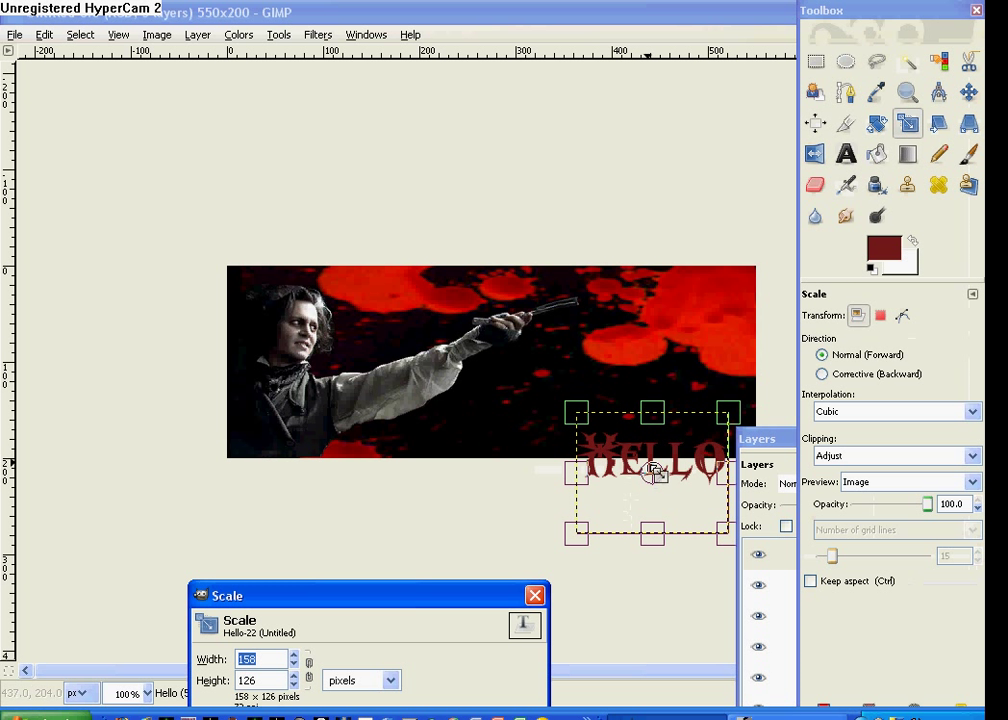
{"action": "left_click_drag", "start_coordinate": [645, 470], "coordinate": [533, 437]}
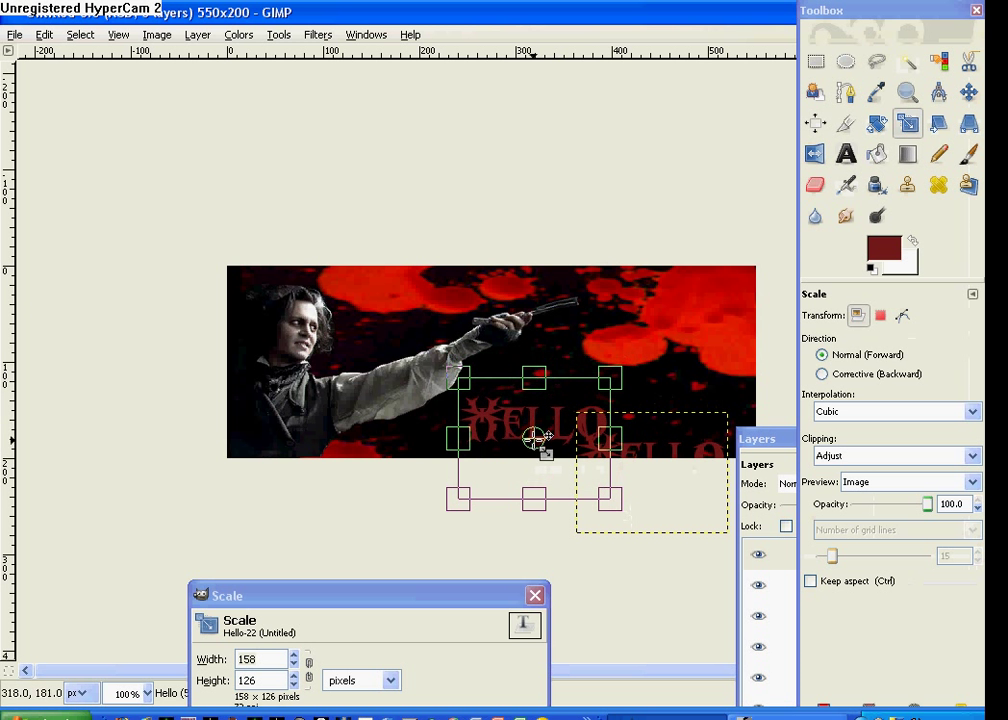
{"action": "left_click_drag", "start_coordinate": [410, 600], "coordinate": [277, 402]}
{"action": "left_click", "coordinate": [276, 550]}
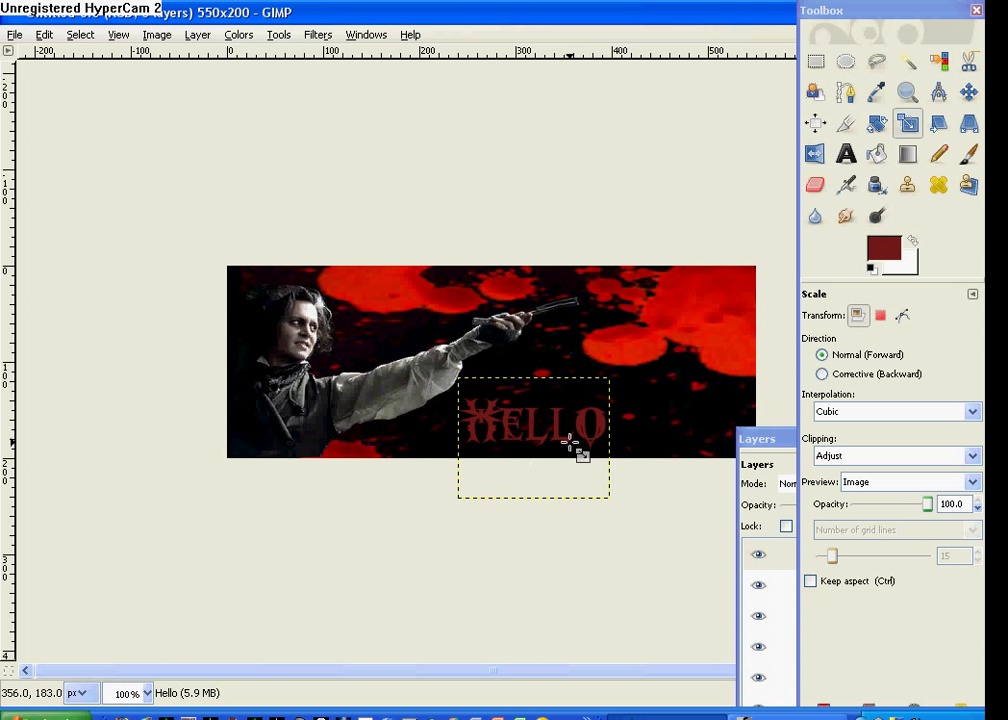
{"action": "left_click", "coordinate": [15, 35]}
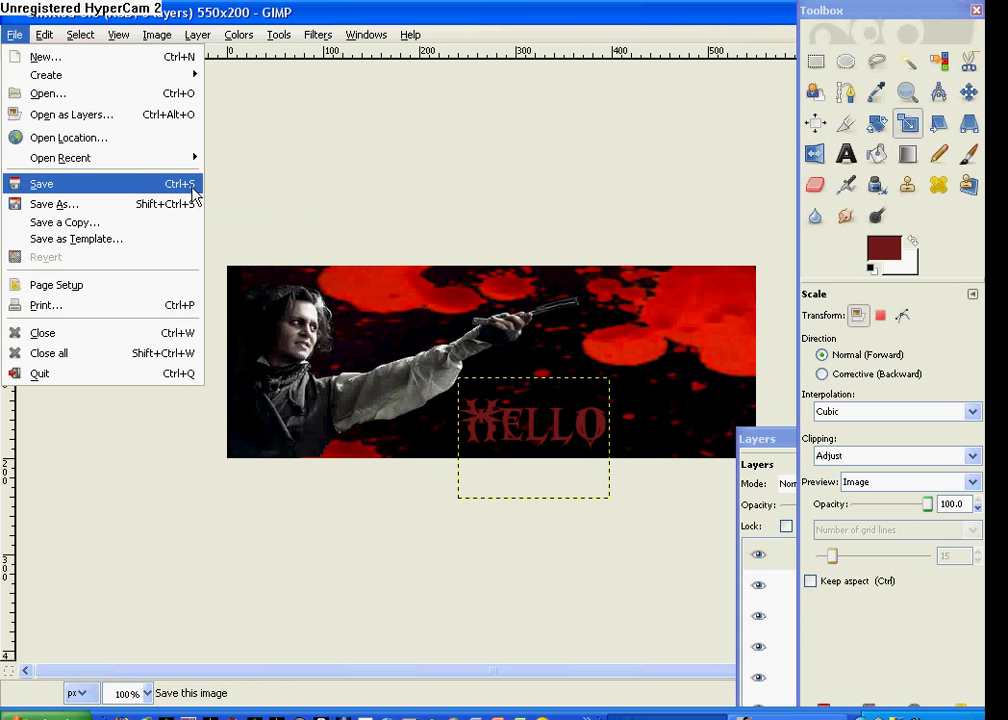
{"action": "mouse_move", "coordinate": [40, 35]}
{"action": "left_click", "coordinate": [465, 9]}
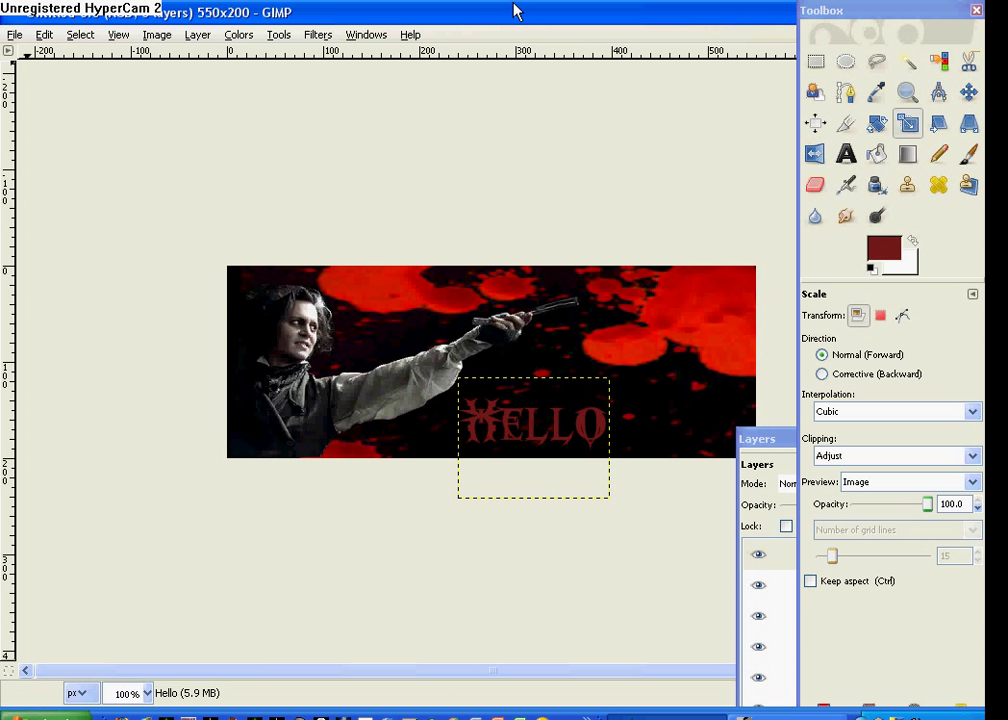
Step: Quit GIMP and discard the unsaved changes to all open images
{"action": "left_click", "coordinate": [976, 11]}
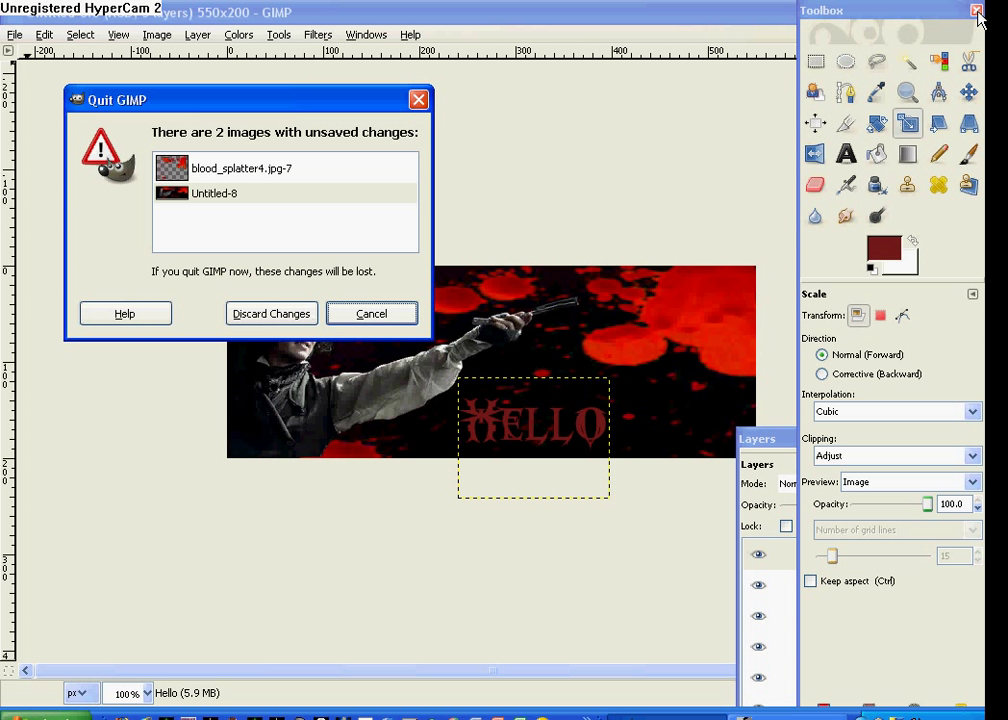
{"action": "left_click", "coordinate": [267, 318]}
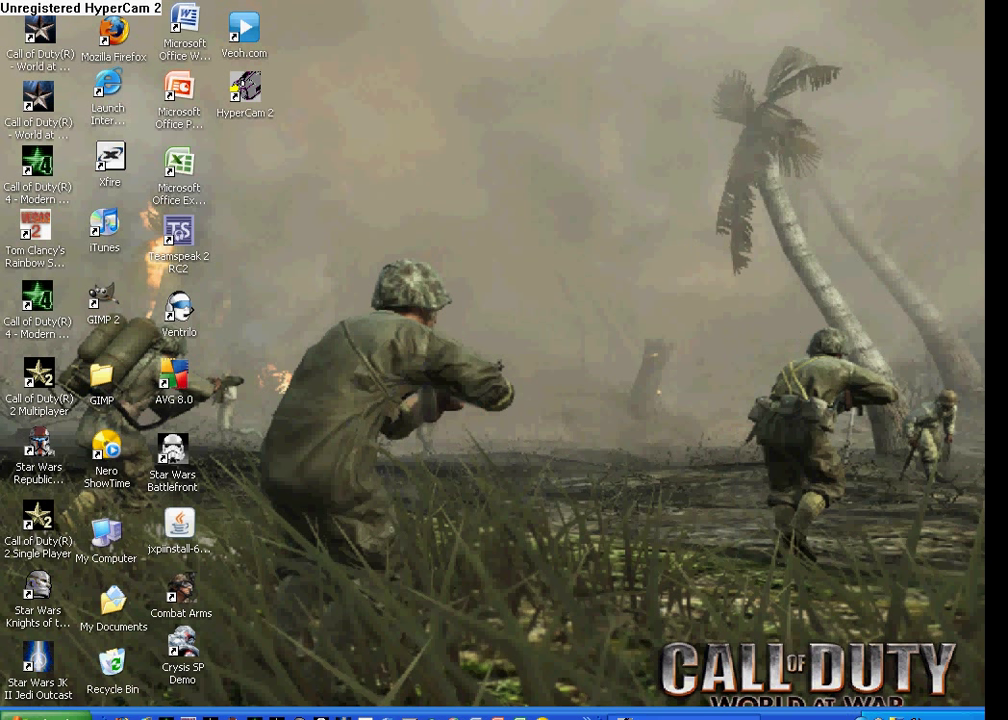
Step: Switch to HyperCam by cascading its minimized recording windows on the desktop
{"action": "right_click", "coordinate": [731, 714]}
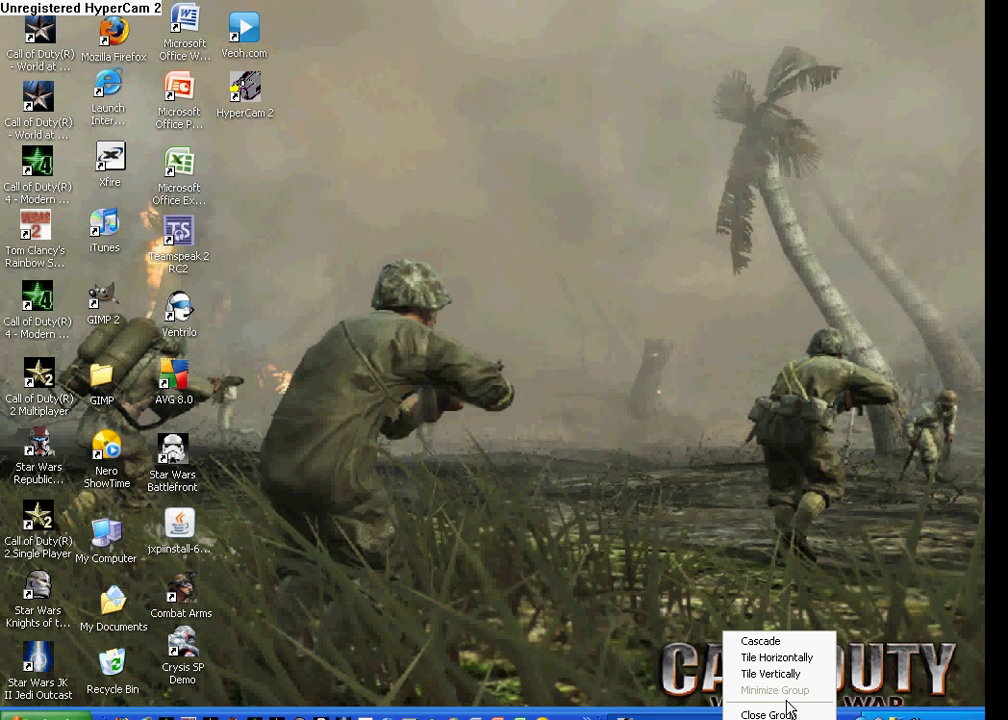
{"action": "left_click", "coordinate": [690, 713]}
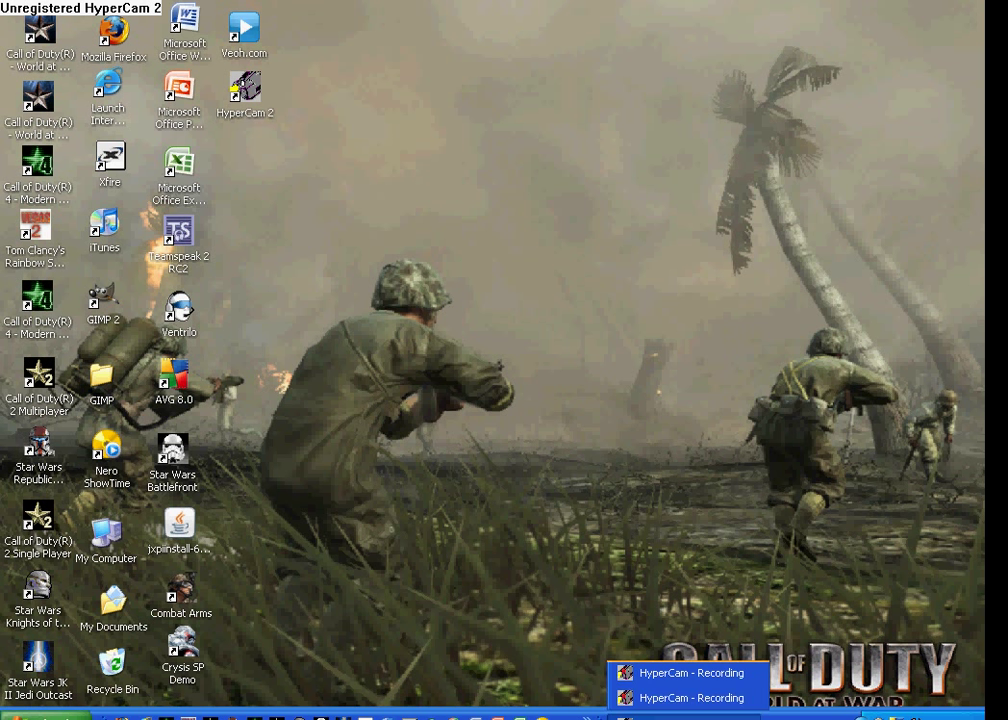
{"action": "left_click", "coordinate": [742, 681]}
{"action": "left_click", "coordinate": [690, 713]}
{"action": "left_click", "coordinate": [690, 713]}
{"action": "left_click", "coordinate": [690, 713]}
{"action": "right_click", "coordinate": [757, 714]}
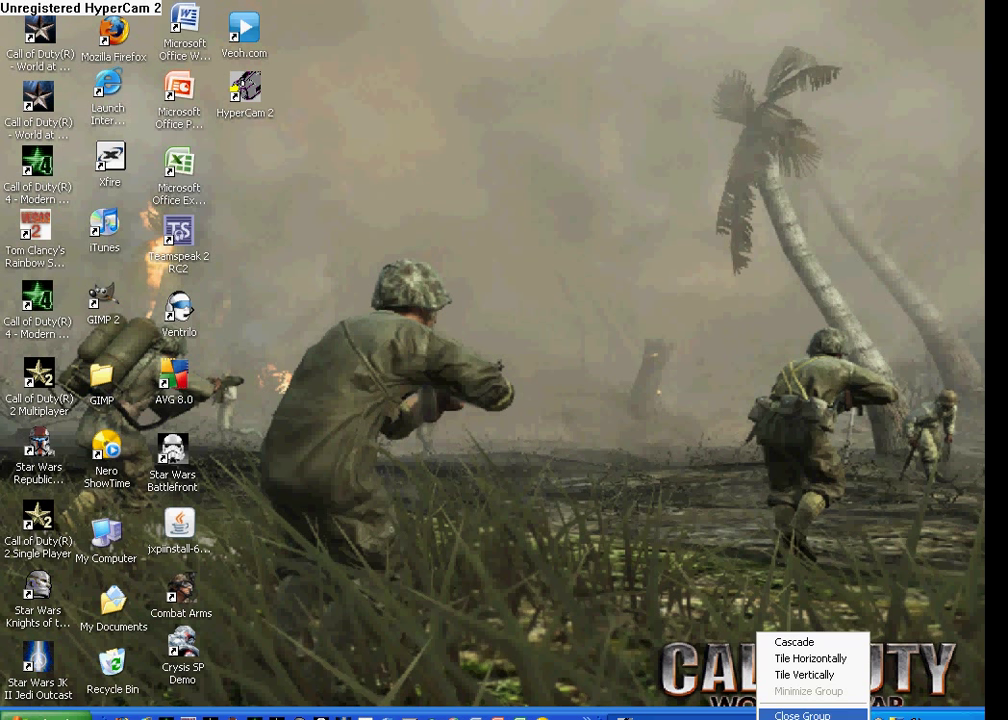
{"action": "left_click", "coordinate": [776, 641]}
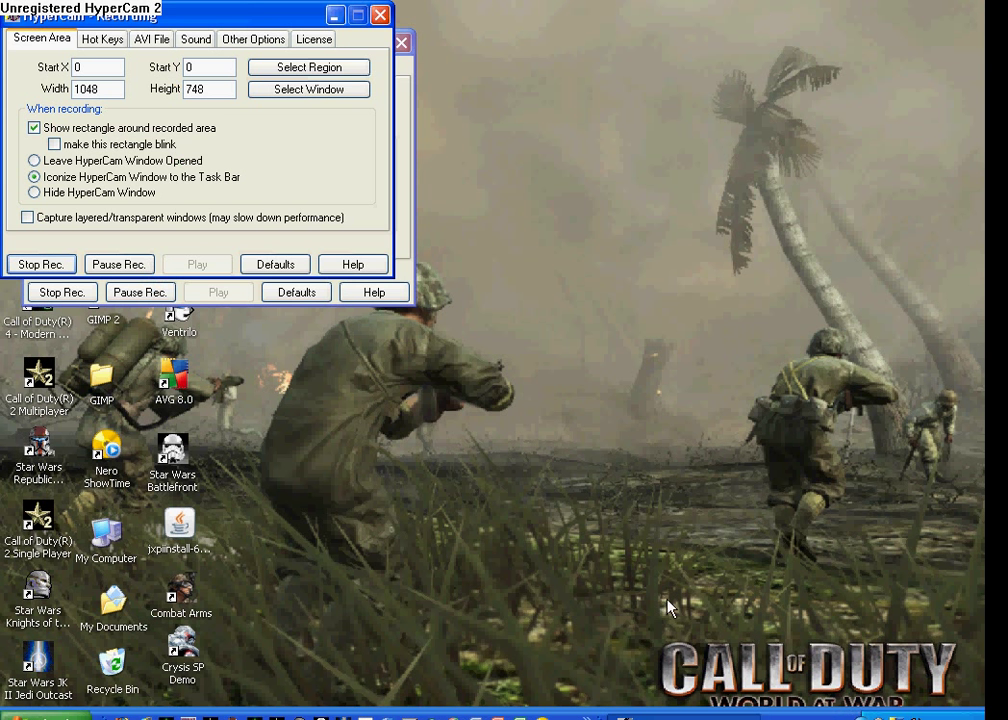